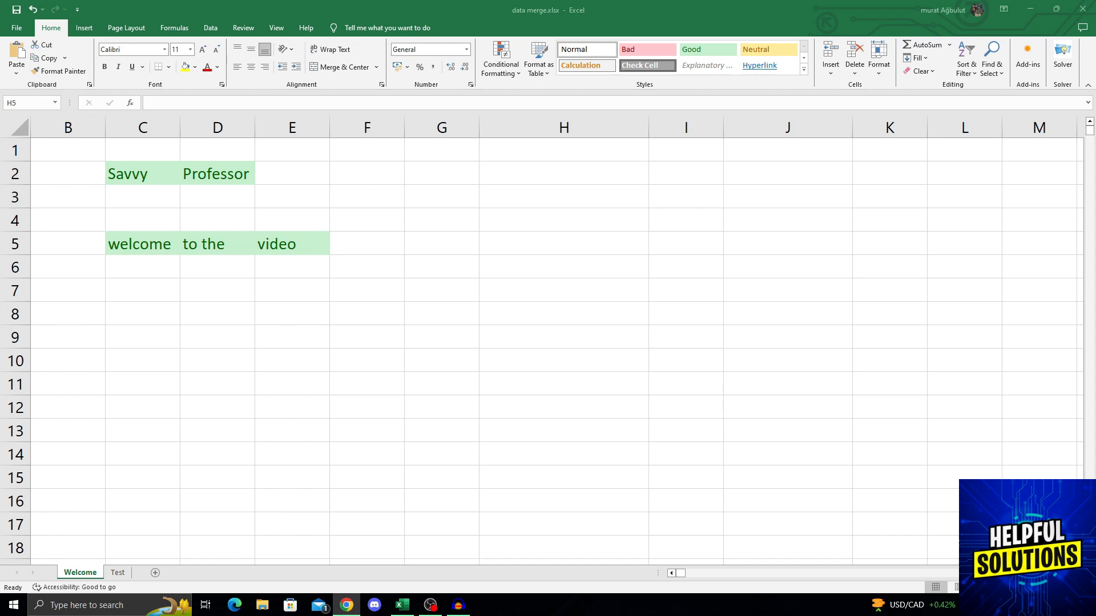
Apply the Good cell style to the number block in C2:E5
{"action": "key", "text": "alt+Tab"}
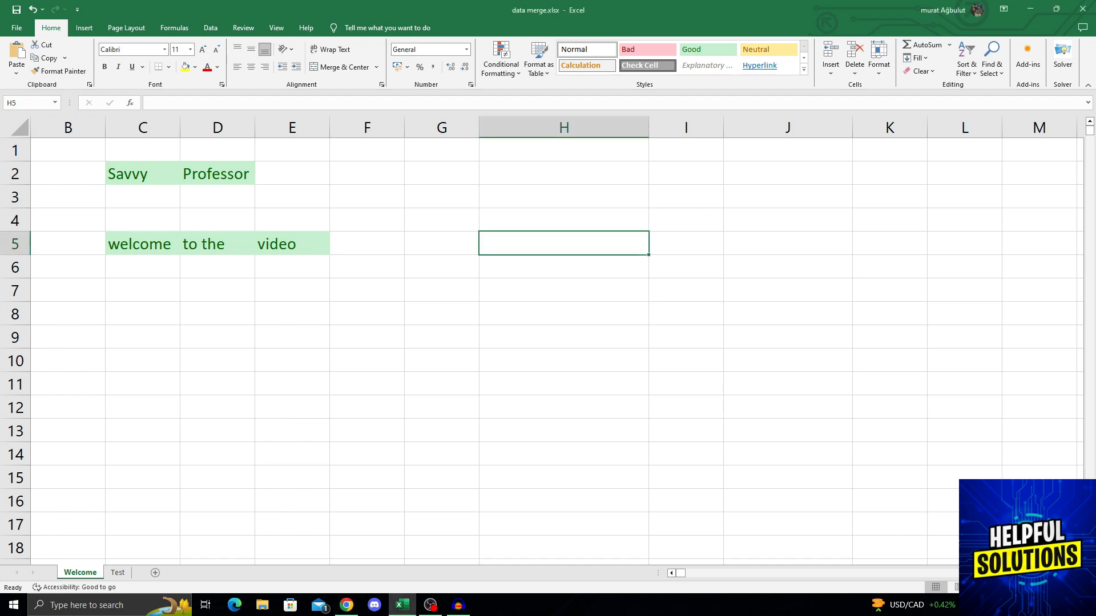
{"action": "left_click", "coordinate": [143, 290]}
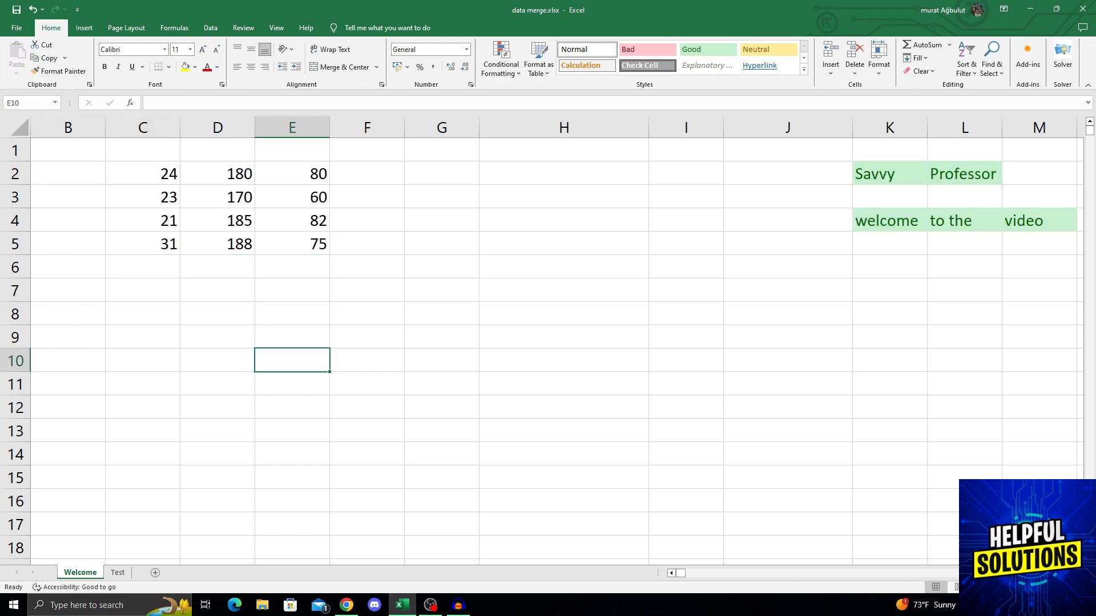
{"action": "left_click_drag", "start_coordinate": [142, 173], "coordinate": [309, 244]}
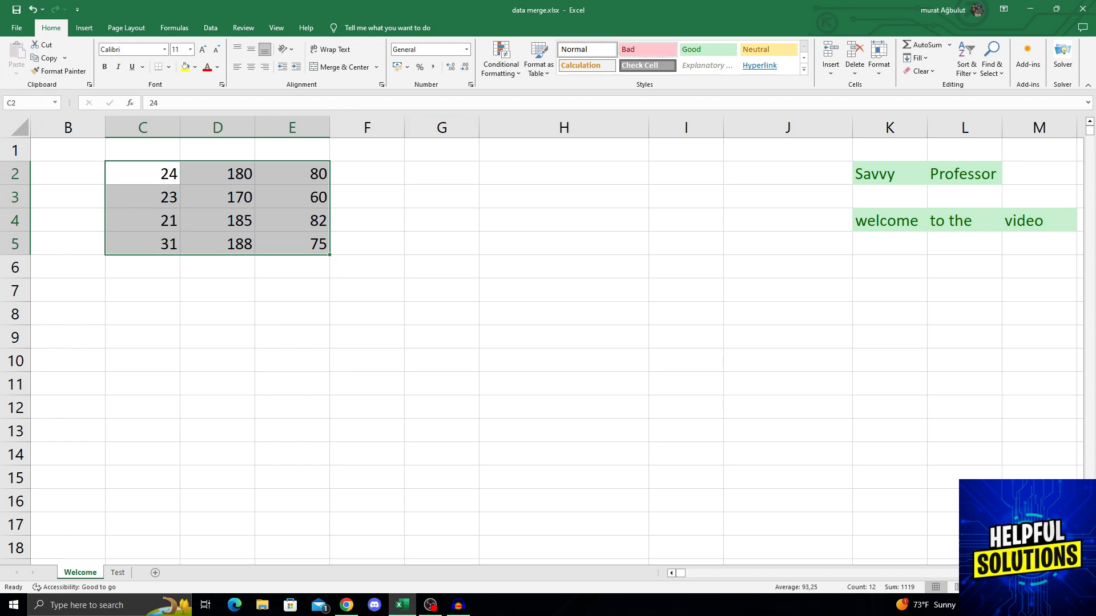
{"action": "left_click", "coordinate": [708, 50]}
{"action": "left_click", "coordinate": [367, 197]}
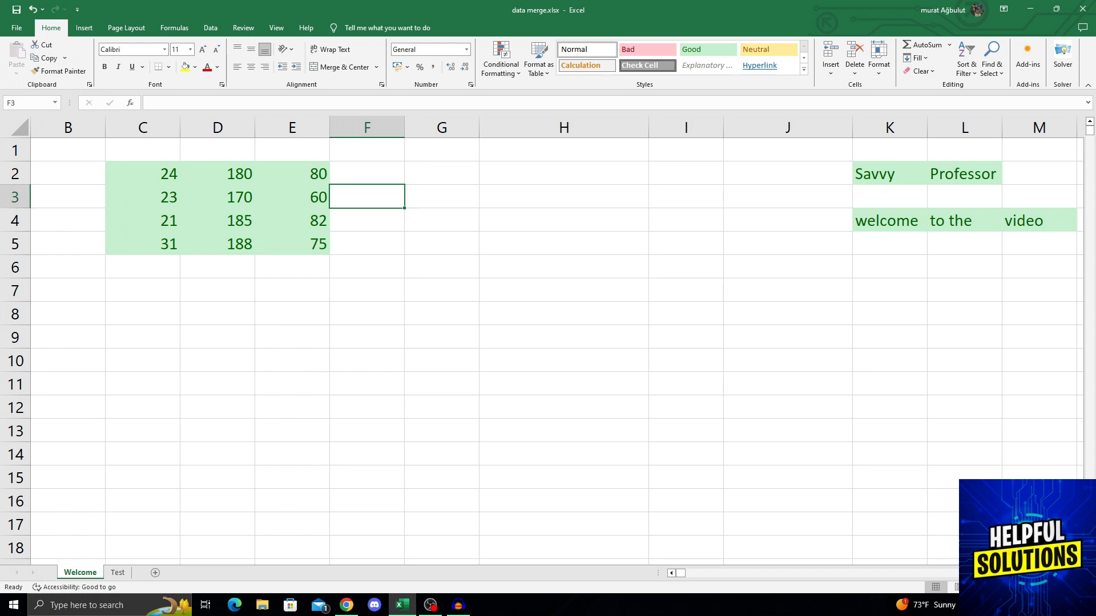
Enter the formula =SUM(C2:C5) in H2, relocate it to C7, and clear H2
{"action": "key", "text": "alt+Tab"}
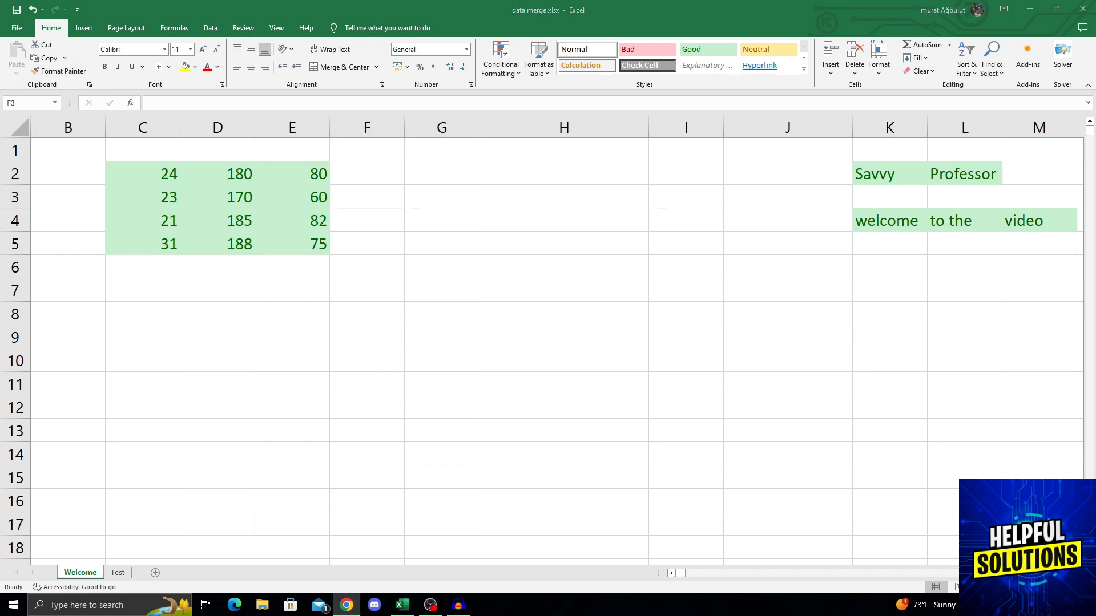
{"action": "left_click", "coordinate": [564, 173]}
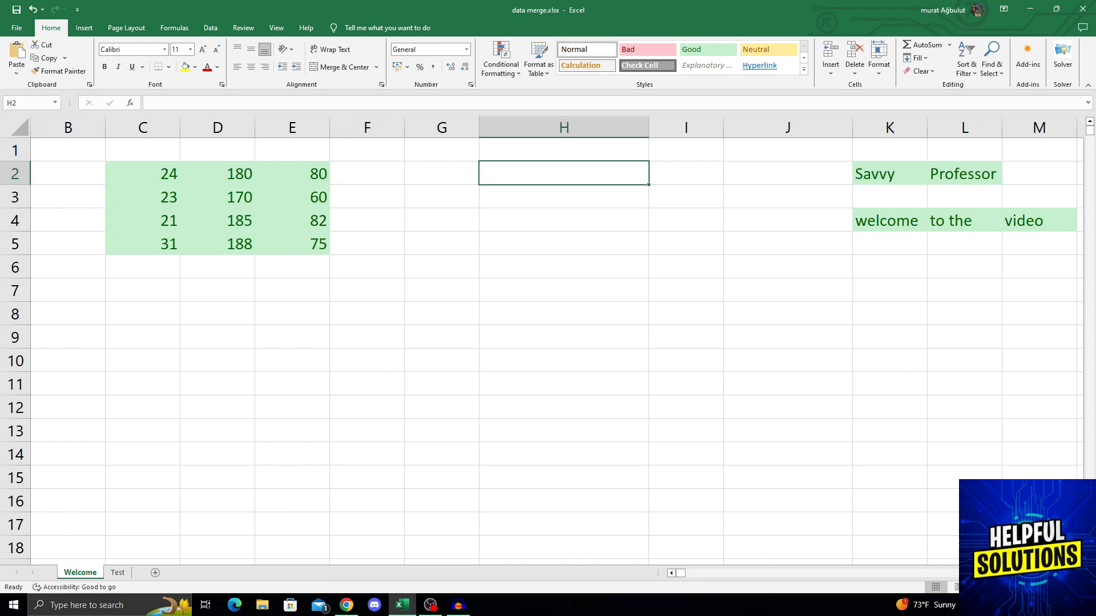
{"action": "type", "text": "=SUM(C2:C5)"}
{"action": "key", "text": "F2"}
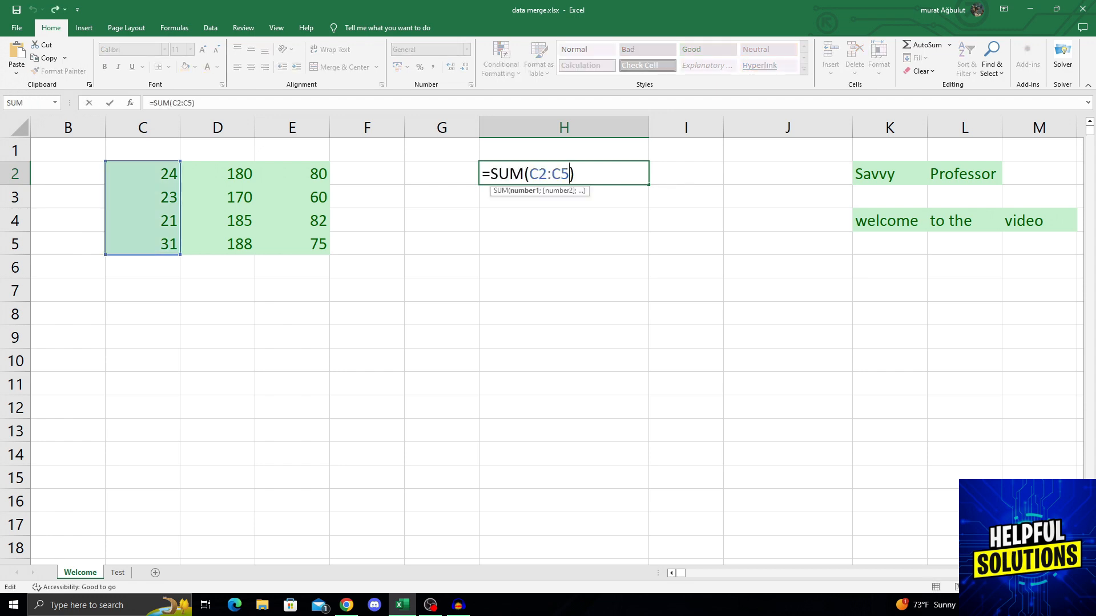
{"action": "key", "text": "Home"}
{"action": "key", "text": "shift+End"}
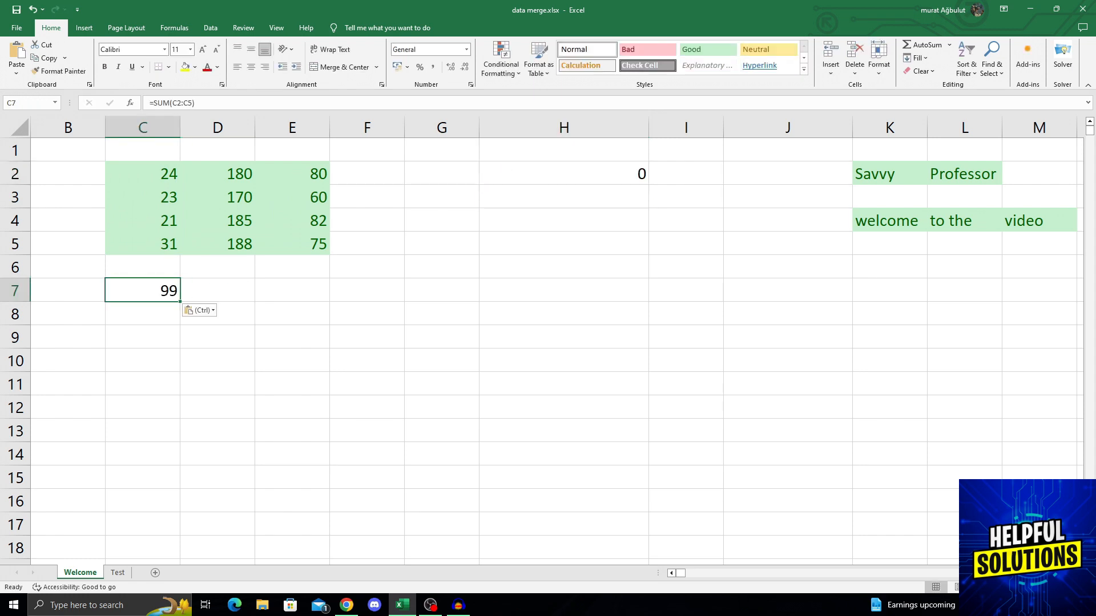
{"action": "left_click", "coordinate": [564, 174]}
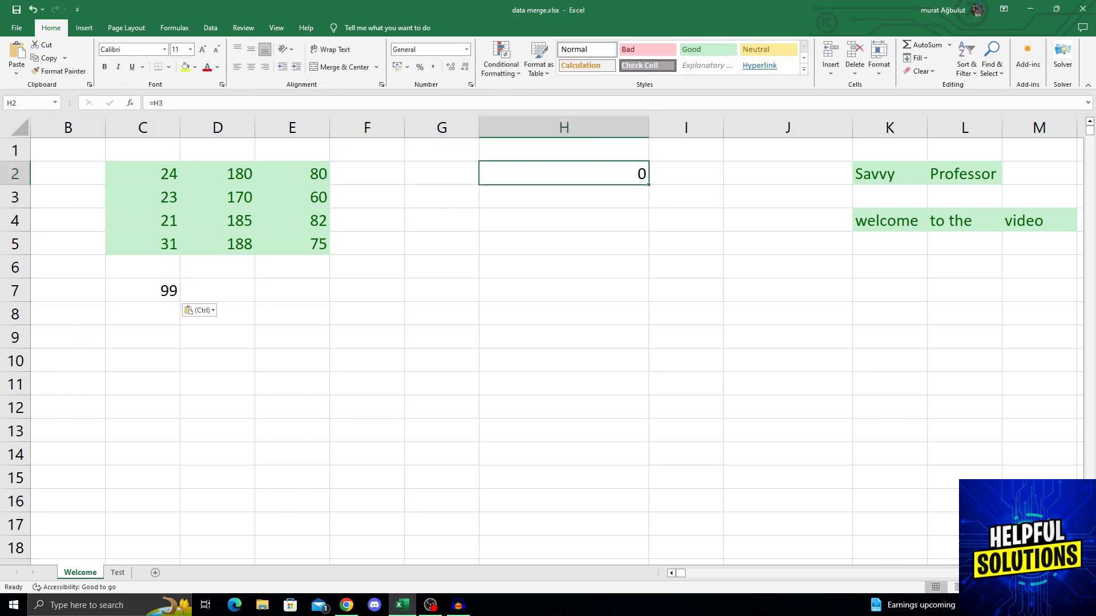
{"action": "key", "text": "Delete"}
{"action": "double_click", "coordinate": [156, 291]}
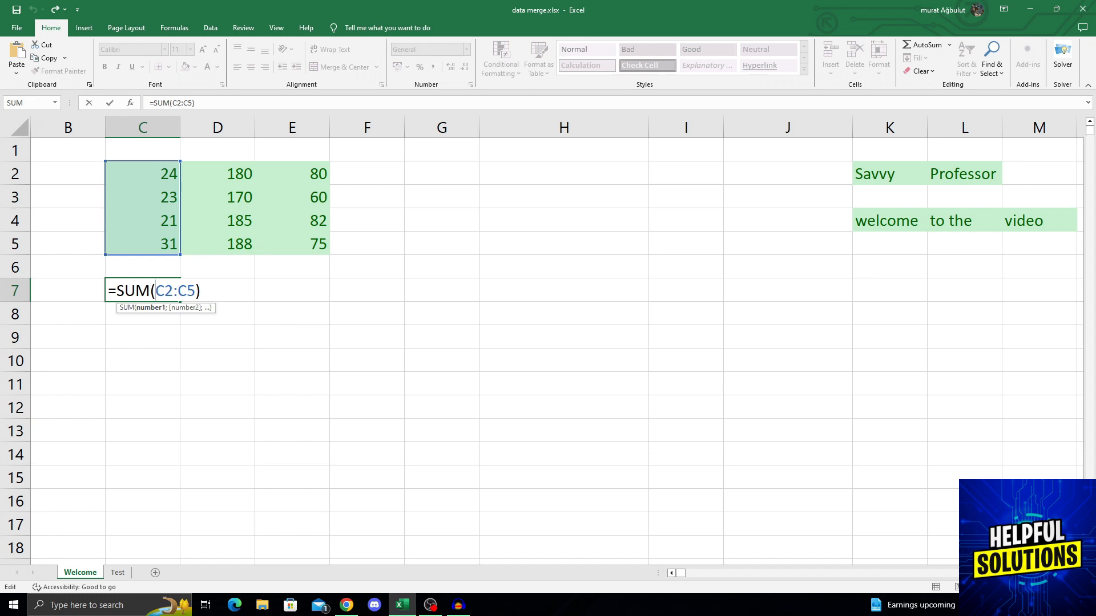
{"action": "left_click", "coordinate": [218, 267]}
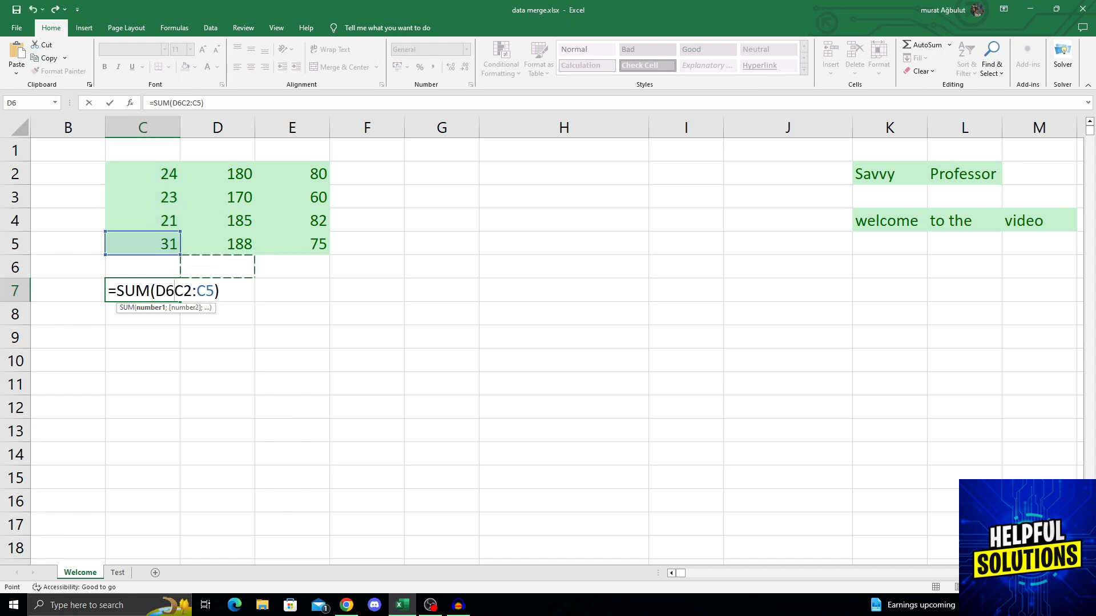
{"action": "key", "text": "Left"}
{"action": "key", "text": "Up"}
{"action": "key", "text": "Up"}
{"action": "key", "text": "Up"}
{"action": "key", "text": "Up"}
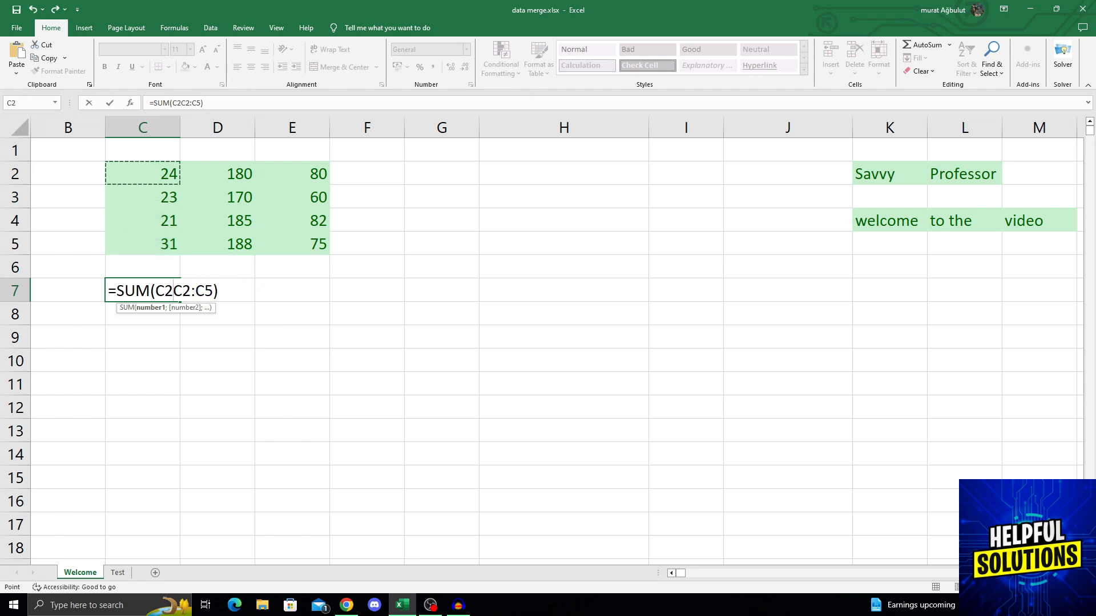
{"action": "key", "text": "Escape"}
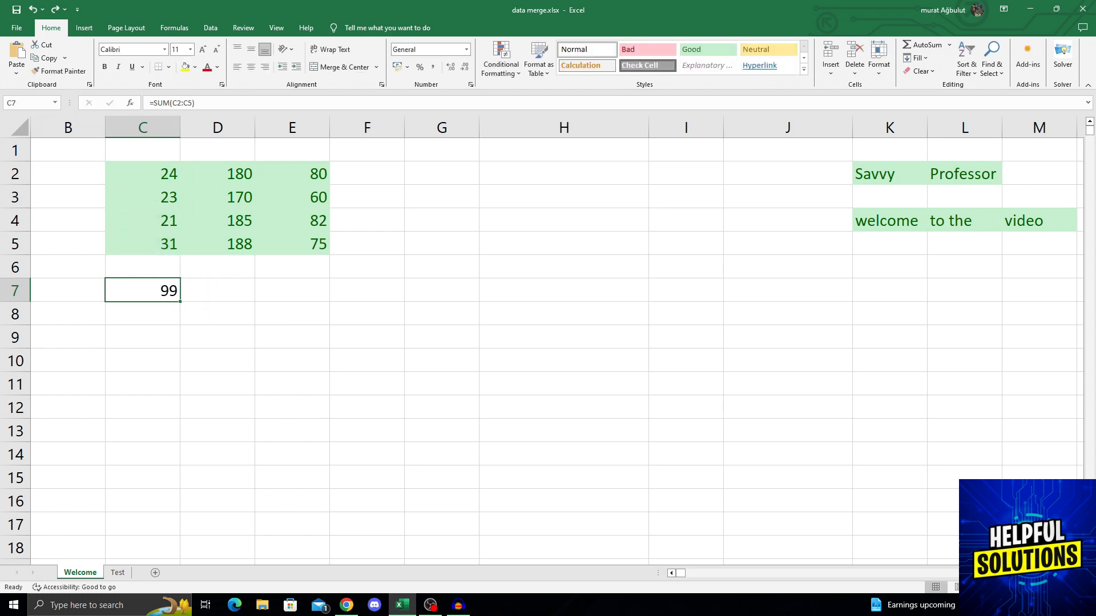
Review the SUM formula in C7 and fill it across to D7 and E7
{"action": "key", "text": "F2"}
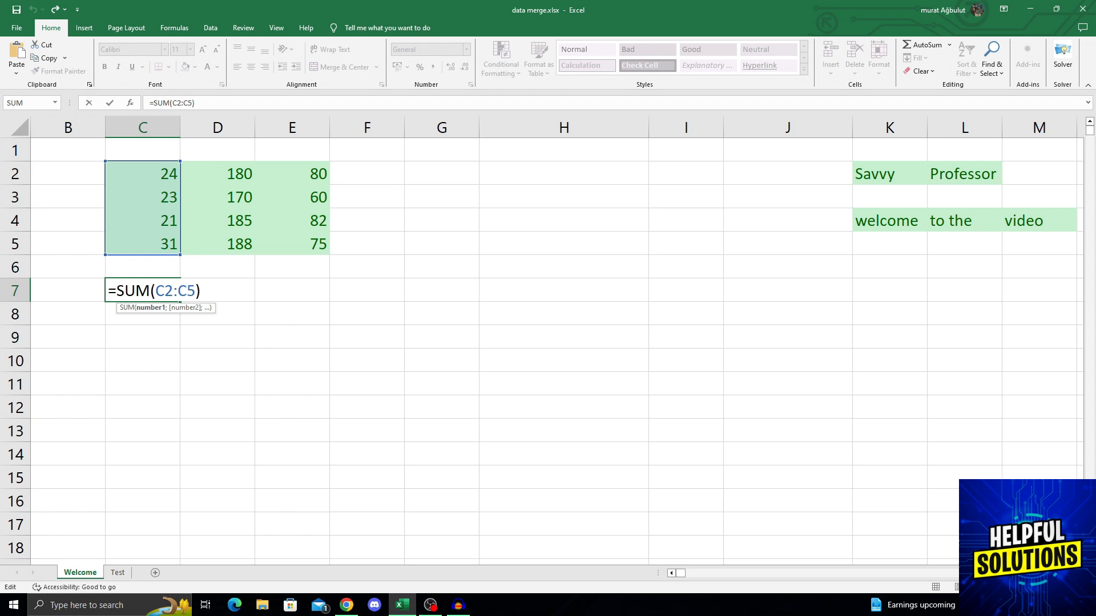
{"action": "key", "text": "Return"}
{"action": "key", "text": "Up"}
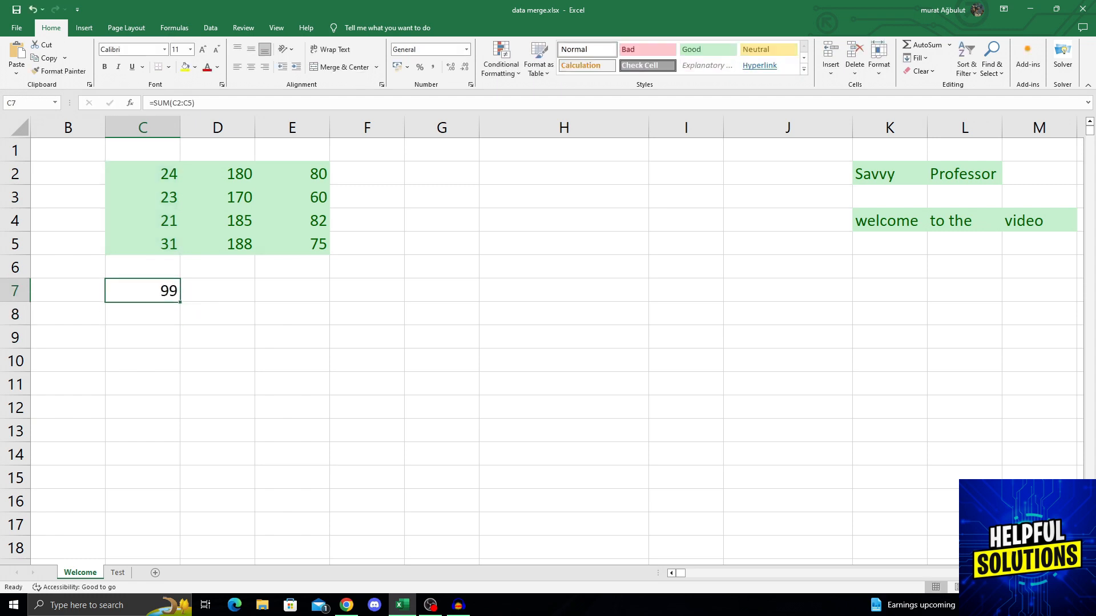
{"action": "left_click_drag", "start_coordinate": [181, 302], "coordinate": [308, 297]}
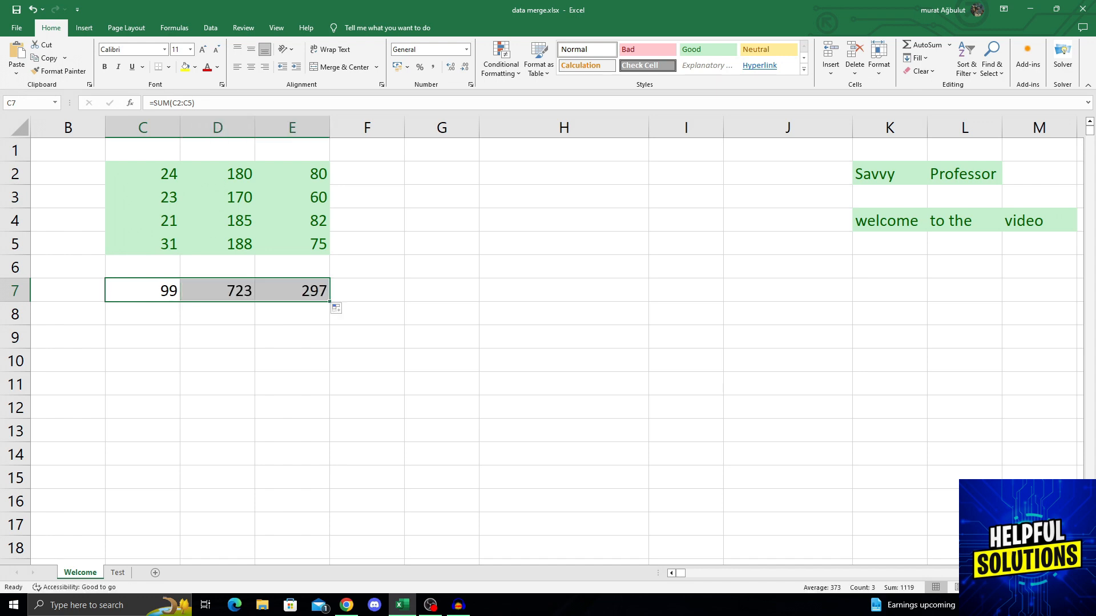
Compare the filled SUM formula in D7 with the original in C7, checking the function name and referenced range
{"action": "left_click", "coordinate": [218, 291]}
{"action": "left_click", "coordinate": [149, 291]}
{"action": "double_click", "coordinate": [209, 292]}
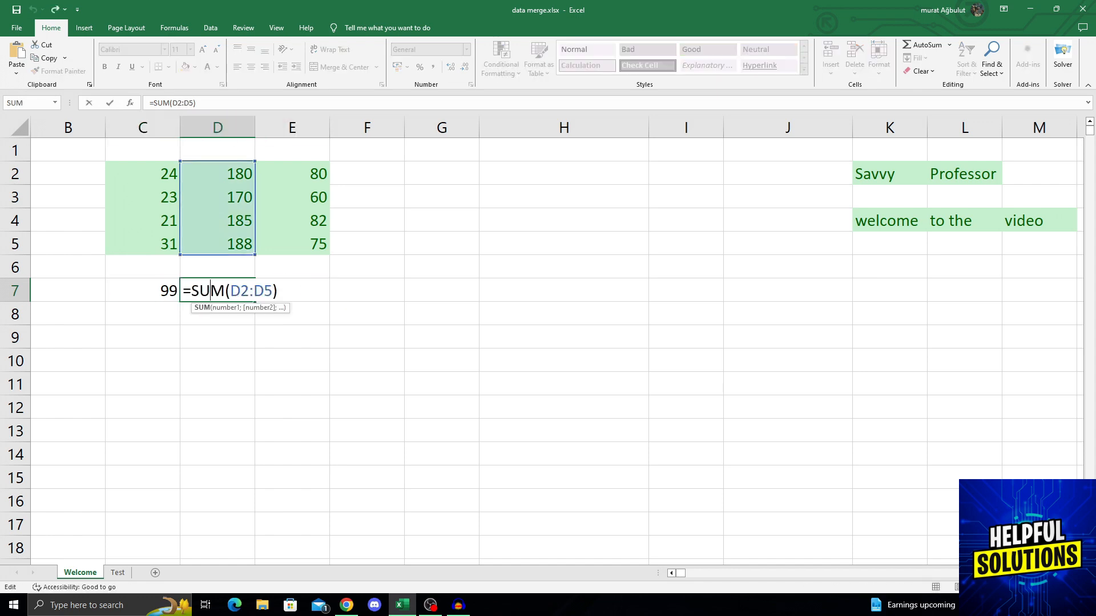
{"action": "left_click_drag", "start_coordinate": [191, 292], "coordinate": [231, 291]}
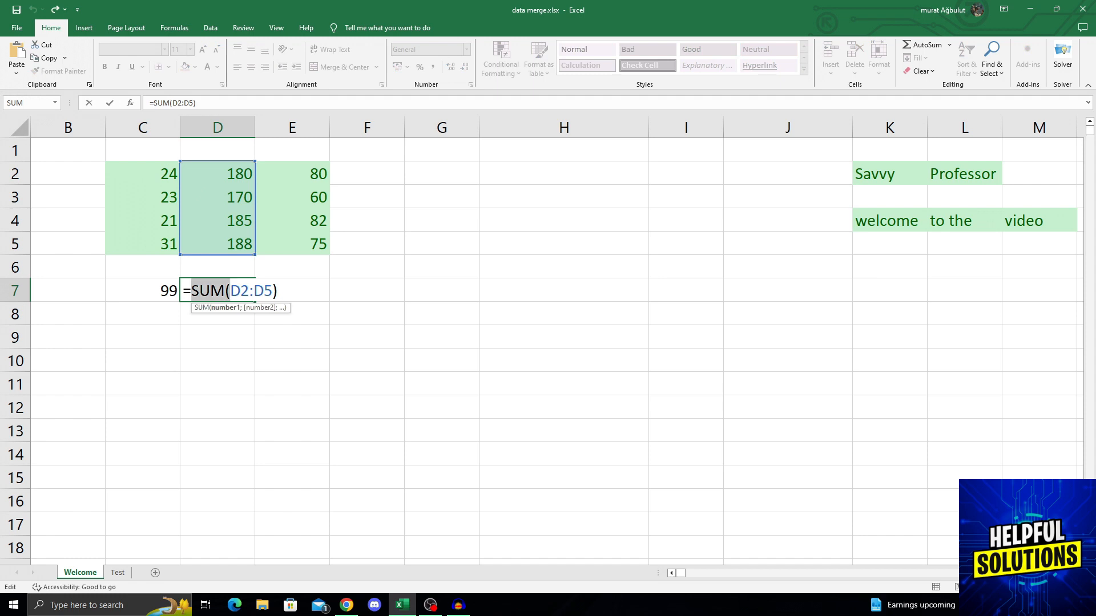
{"action": "key", "text": "Return"}
{"action": "left_click", "coordinate": [142, 291]}
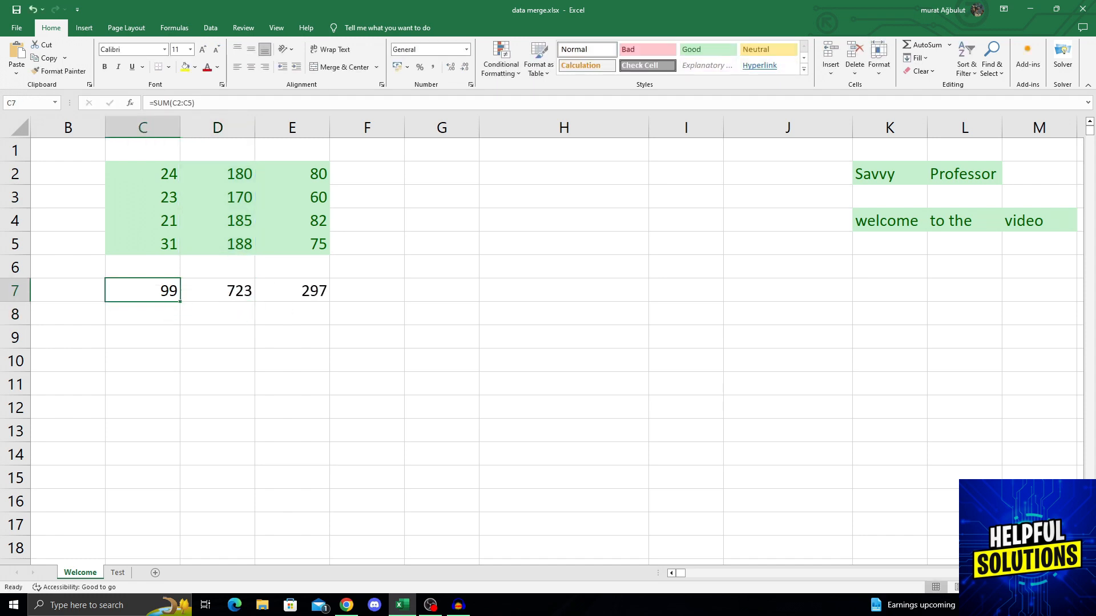
{"action": "left_click", "coordinate": [217, 174]}
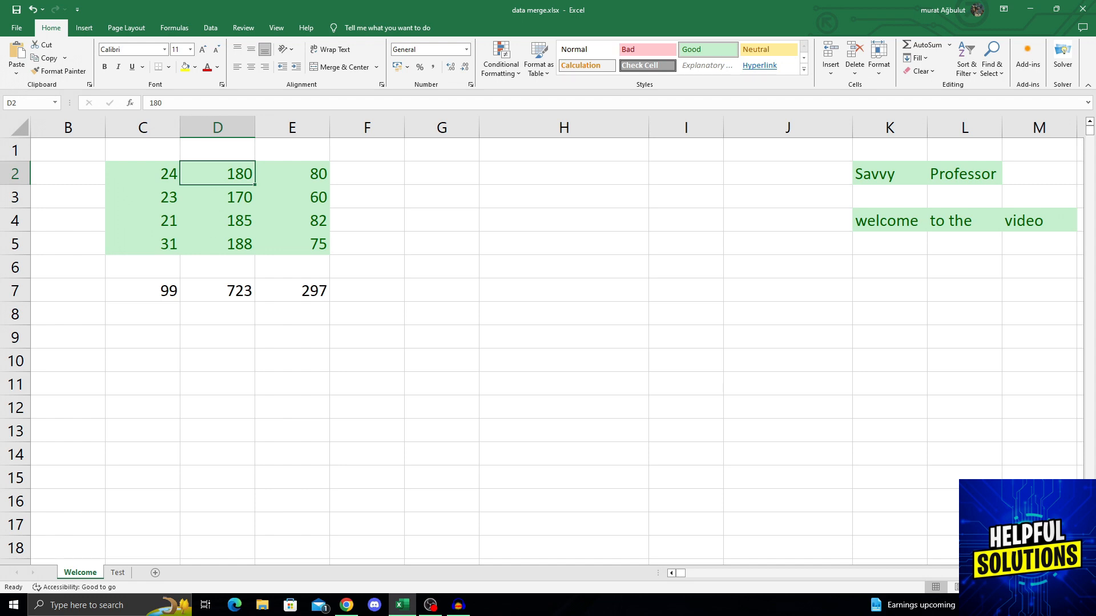
Clear the three SUM formulas from E7, D7 and C7
{"action": "key", "text": "alt+Tab"}
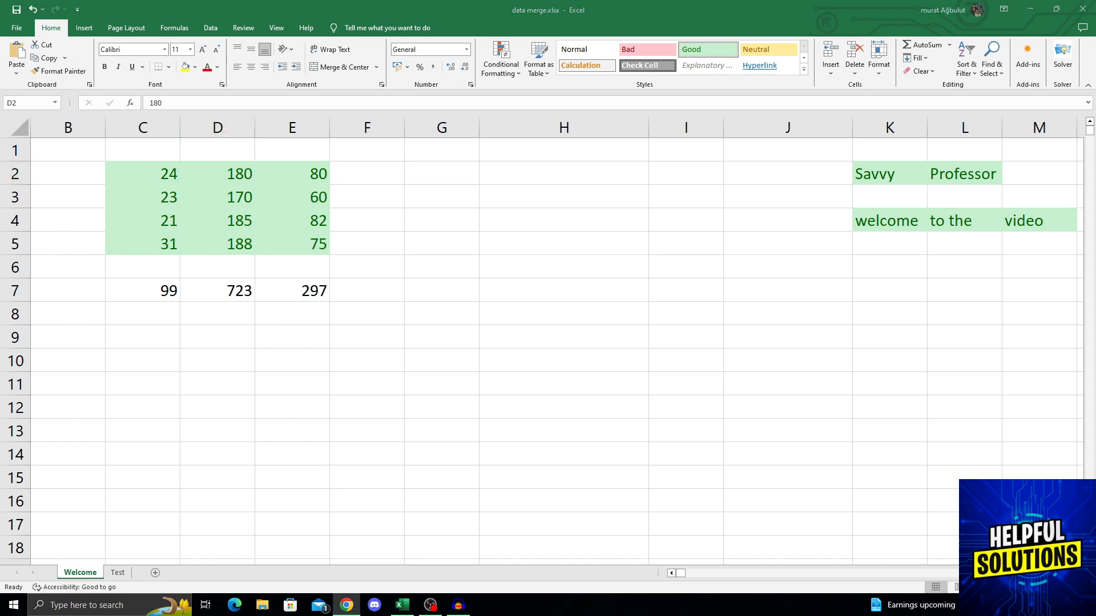
{"action": "key", "text": "alt+Tab"}
{"action": "left_click", "coordinate": [292, 291]}
{"action": "key", "text": "Delete"}
{"action": "left_click", "coordinate": [218, 292]}
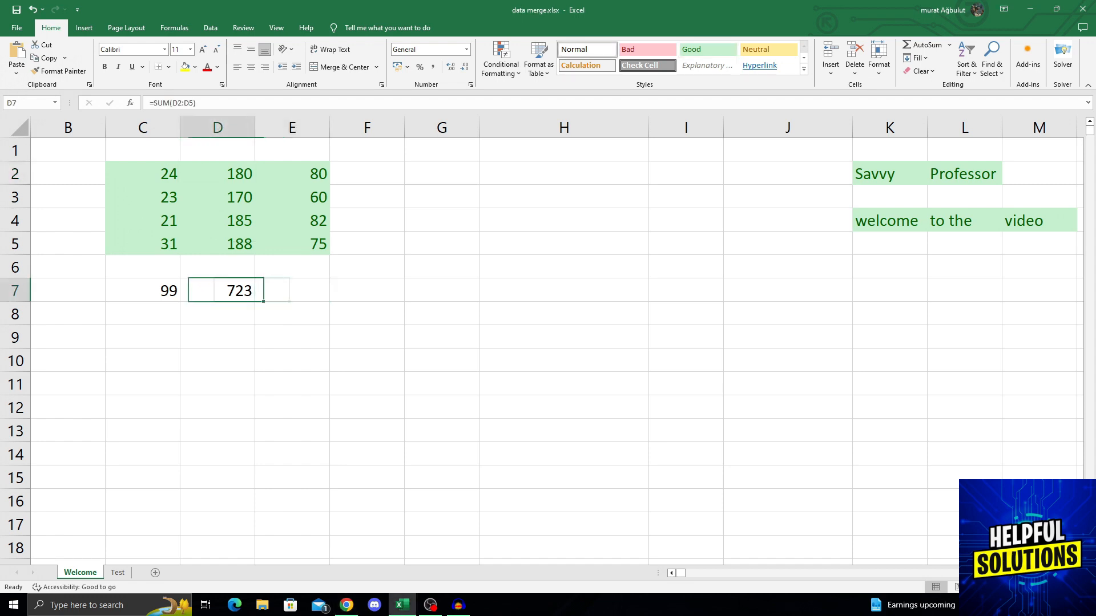
{"action": "key", "text": "Delete"}
{"action": "left_click", "coordinate": [143, 291]}
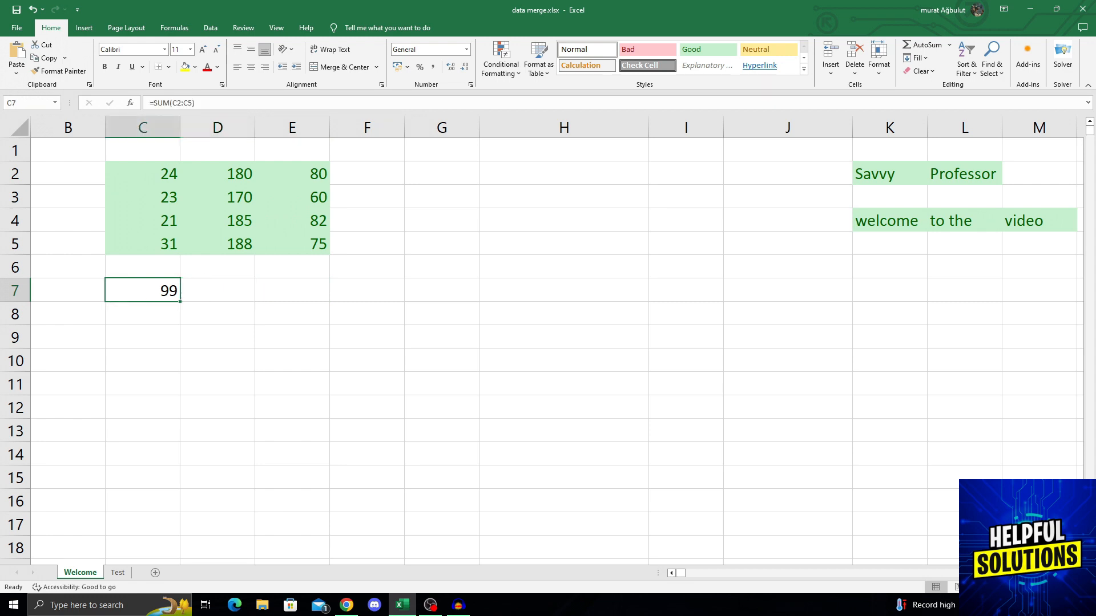
{"action": "key", "text": "Delete"}
Enter the formula =MIN(E2:E5) in C7 and review its function name in the cell
{"action": "type", "text": "=MIN(E2:E5)"}
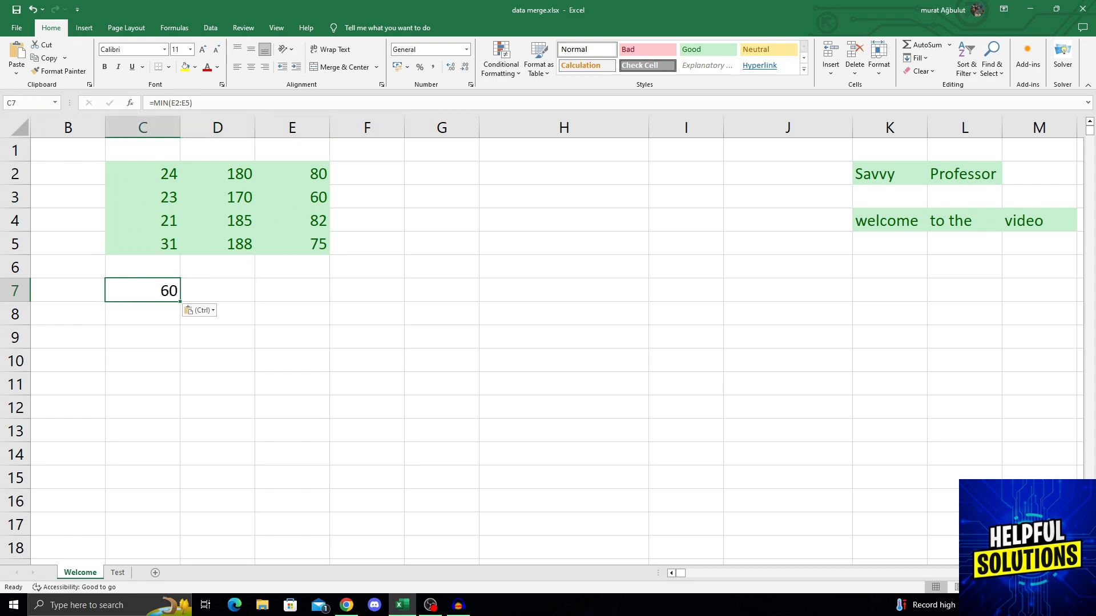
{"action": "key", "text": "F2"}
{"action": "left_click_drag", "start_coordinate": [117, 292], "coordinate": [148, 291]}
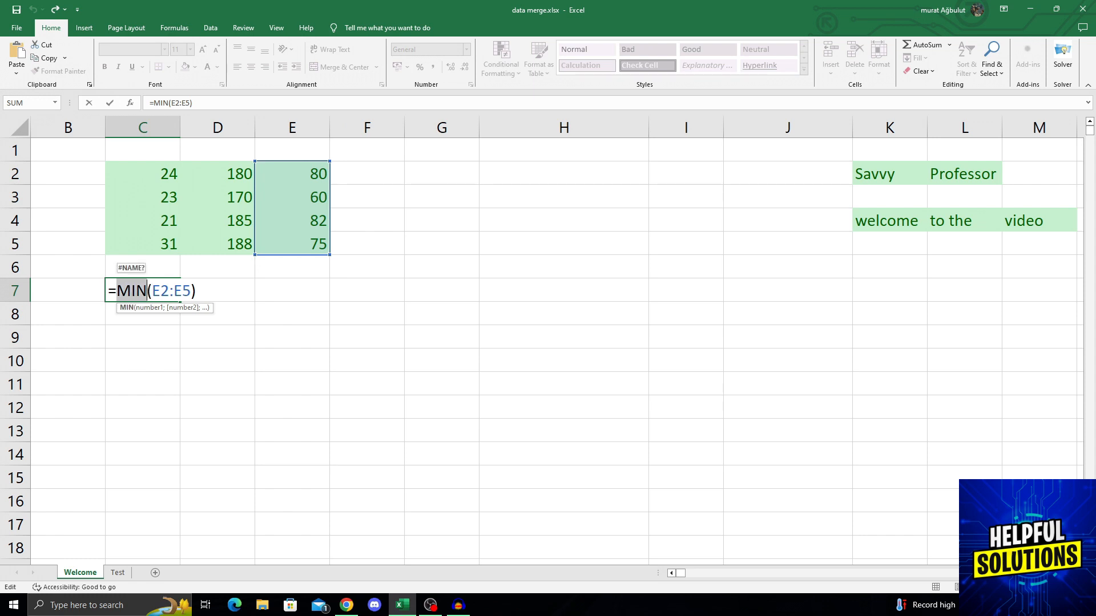
{"action": "left_click", "coordinate": [196, 291]}
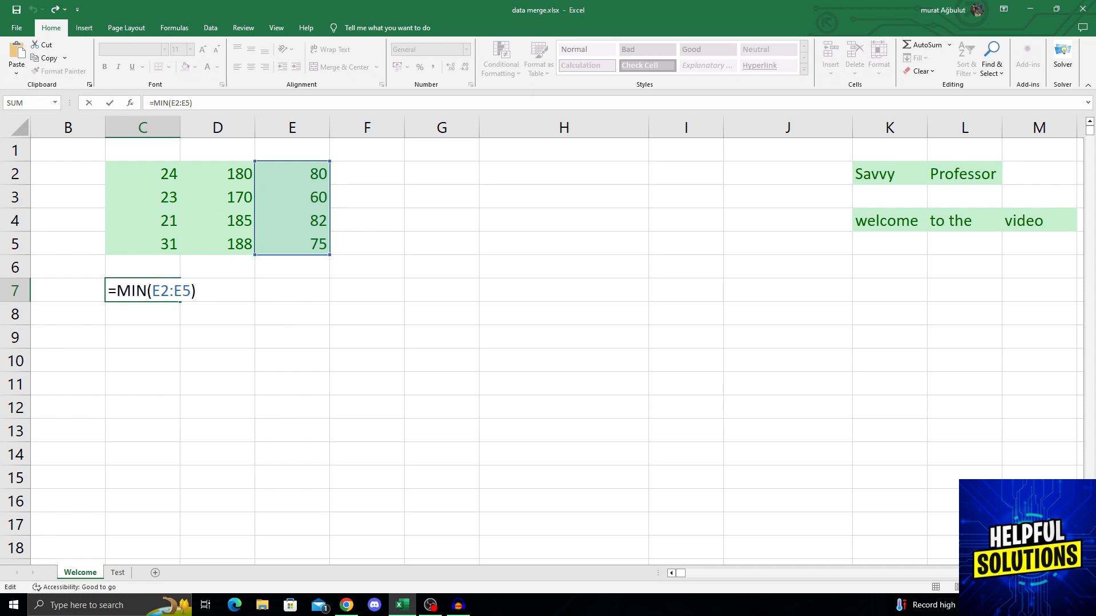
{"action": "key", "text": "Return"}
{"action": "key", "text": "Up"}
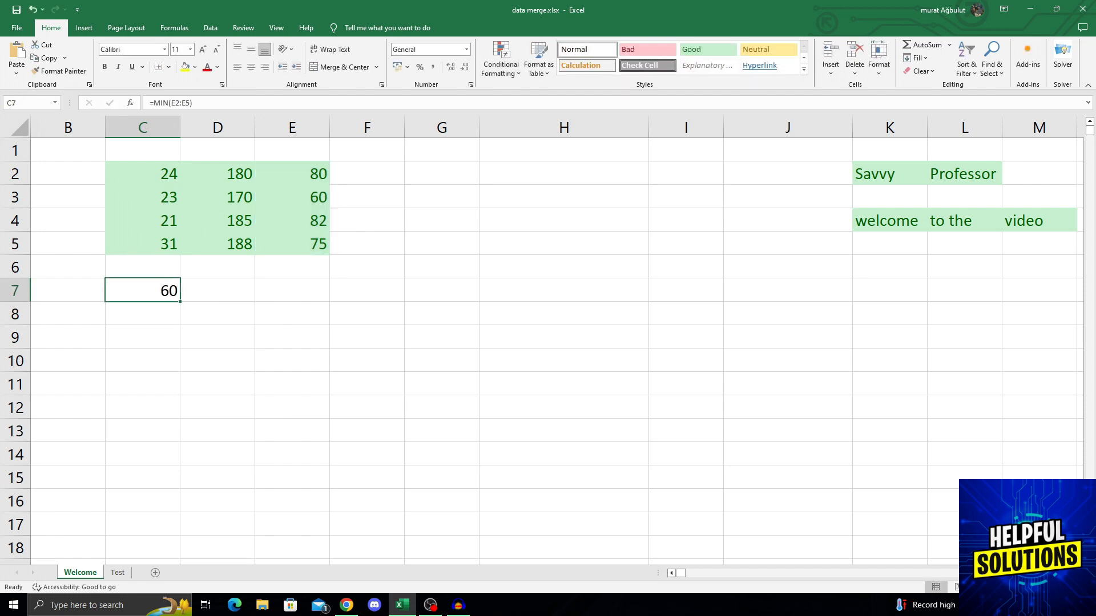
Move the =MIN(E2:E5) formula from C7 to E7, keeping its range, and check it there
{"action": "key", "text": "ctrl+c"}
{"action": "key", "text": "Right"}
{"action": "key", "text": "Right"}
{"action": "key", "text": "ctrl+v"}
{"action": "key", "text": "Escape"}
{"action": "key", "text": "F2"}
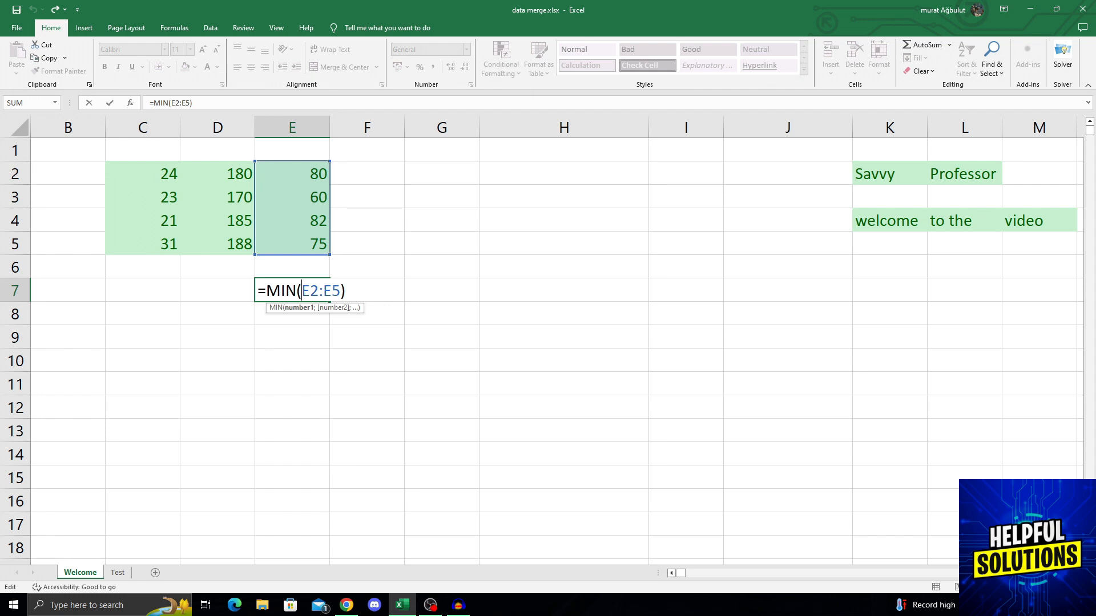
{"action": "key", "text": "Return"}
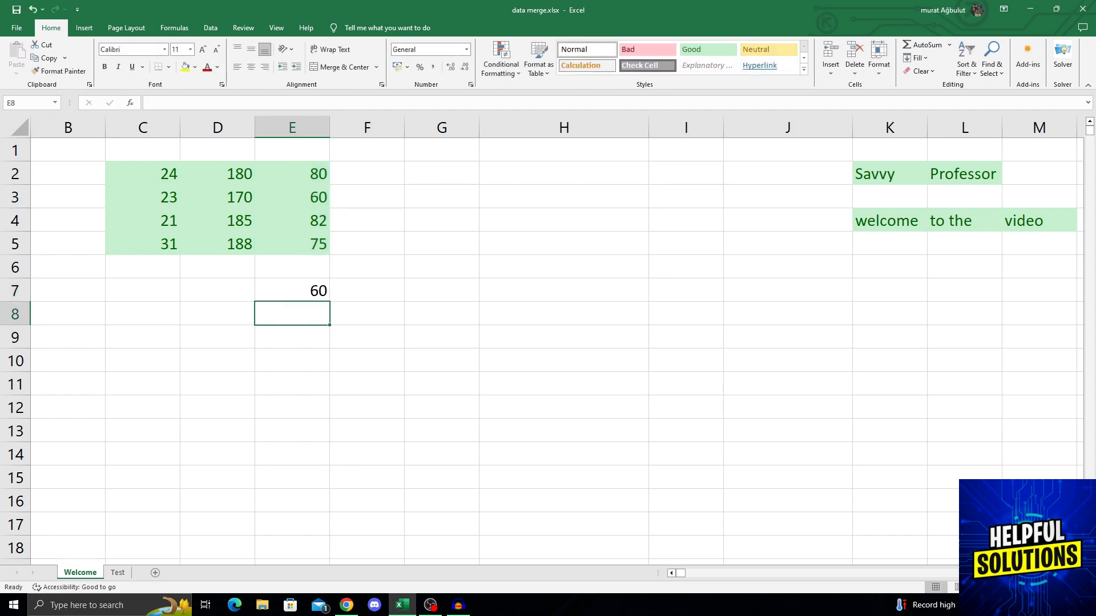
Fill the MIN formula from E7 back across D7 and C7
{"action": "left_click", "coordinate": [293, 198]}
{"action": "left_click", "coordinate": [292, 291]}
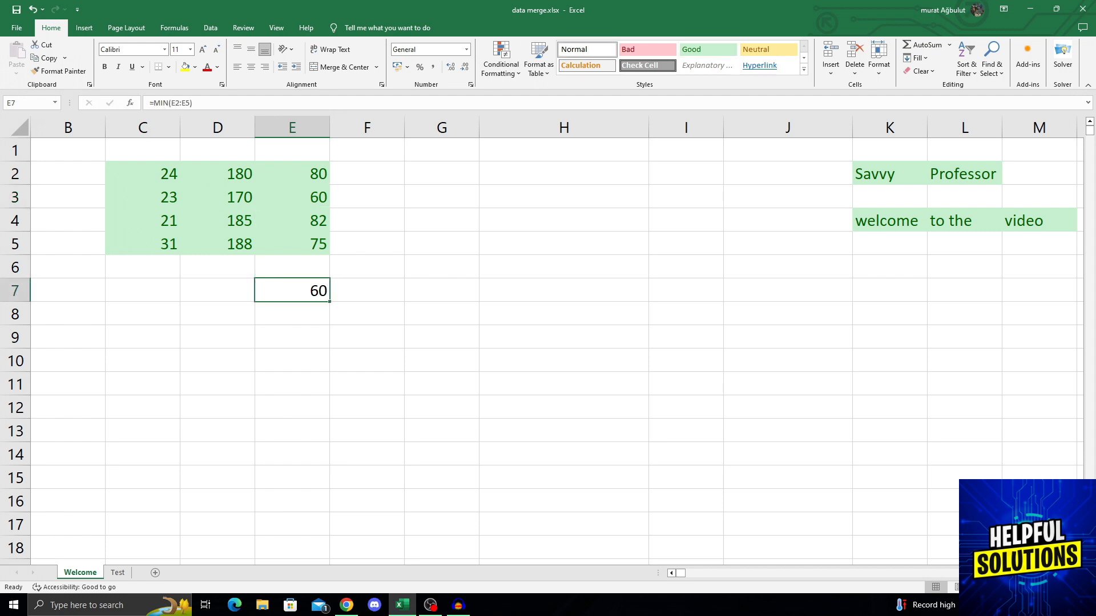
{"action": "left_click_drag", "start_coordinate": [329, 302], "coordinate": [143, 292]}
{"action": "left_click", "coordinate": [143, 291]}
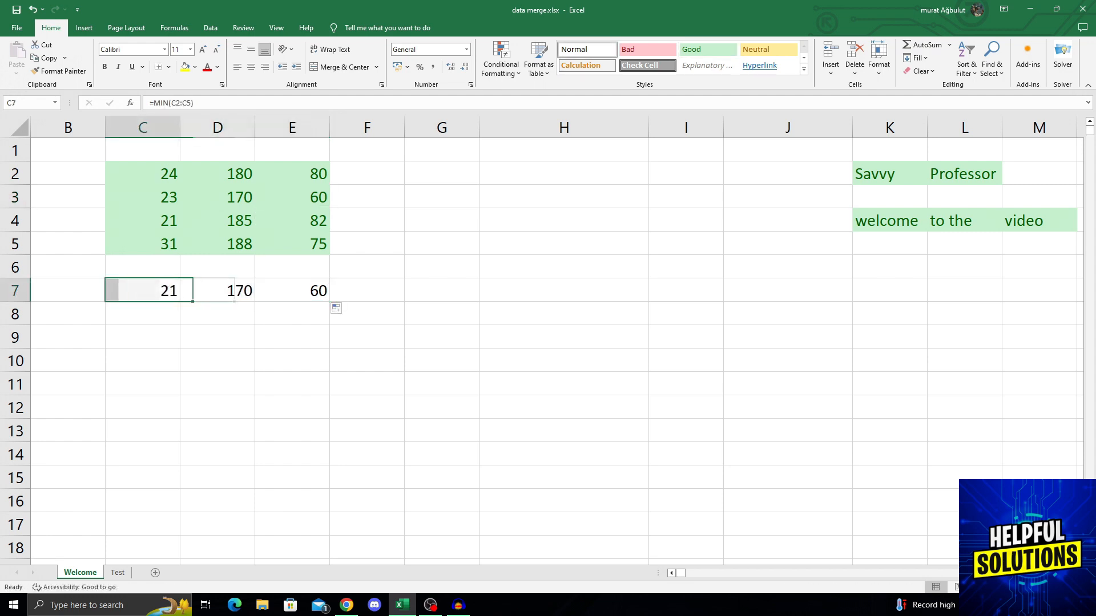
Check the MIN results in C7 and D7 against the values in their columns
{"action": "left_click", "coordinate": [142, 221]}
{"action": "left_click", "coordinate": [143, 174]}
{"action": "left_click", "coordinate": [142, 245]}
{"action": "left_click", "coordinate": [218, 174]}
{"action": "left_click", "coordinate": [217, 245]}
{"action": "left_click", "coordinate": [142, 291]}
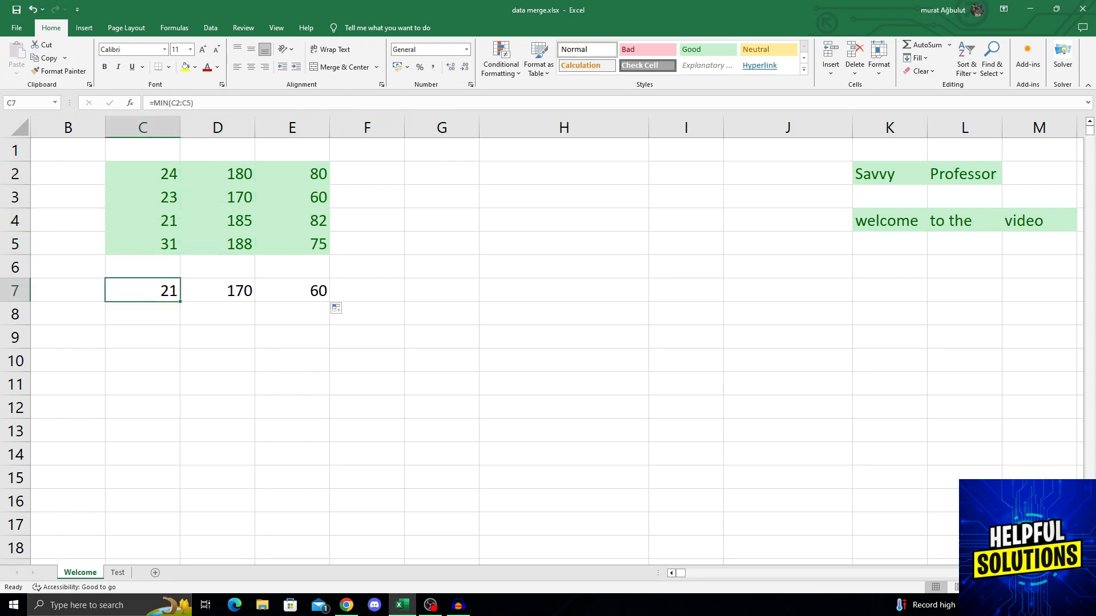
{"action": "left_click", "coordinate": [217, 291]}
{"action": "left_click", "coordinate": [218, 197]}
Change the function in E7 from MIN to MAX so the formula reads =MAX(E2:E5)
{"action": "double_click", "coordinate": [301, 291]}
{"action": "key", "text": "Left"}
{"action": "key", "text": "BackSpace"}
{"action": "key", "text": "BackSpace"}
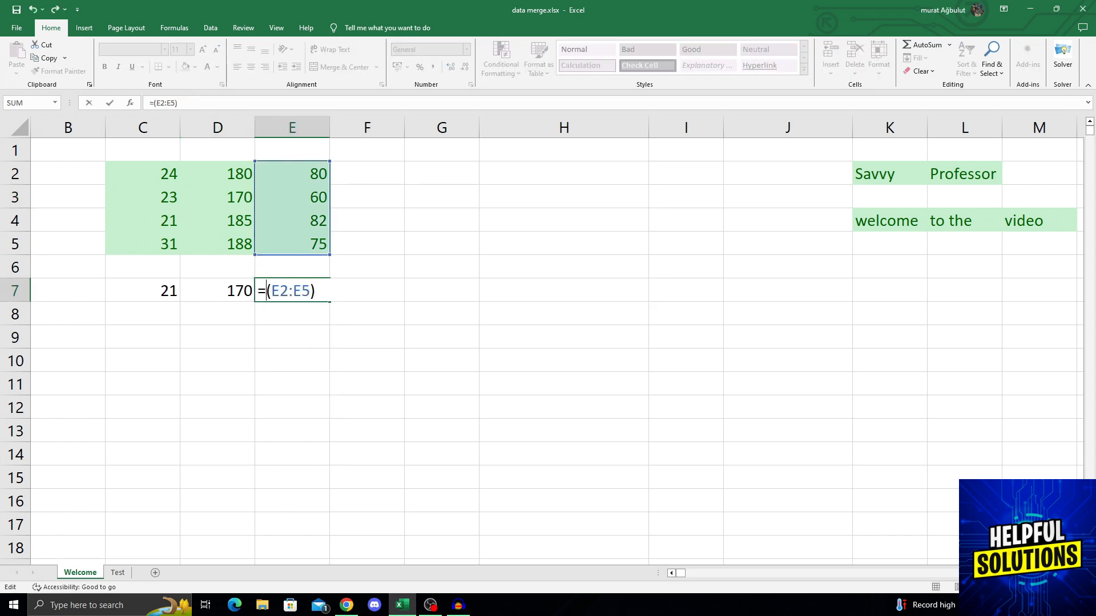
{"action": "type", "text": "AX"}
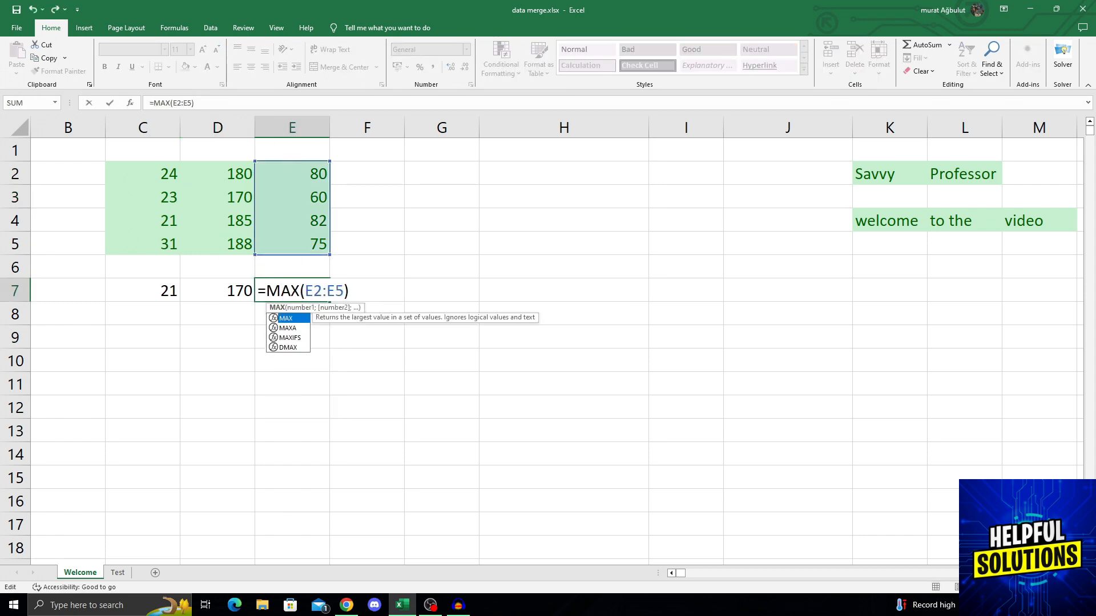
{"action": "key", "text": "ctrl+Return"}
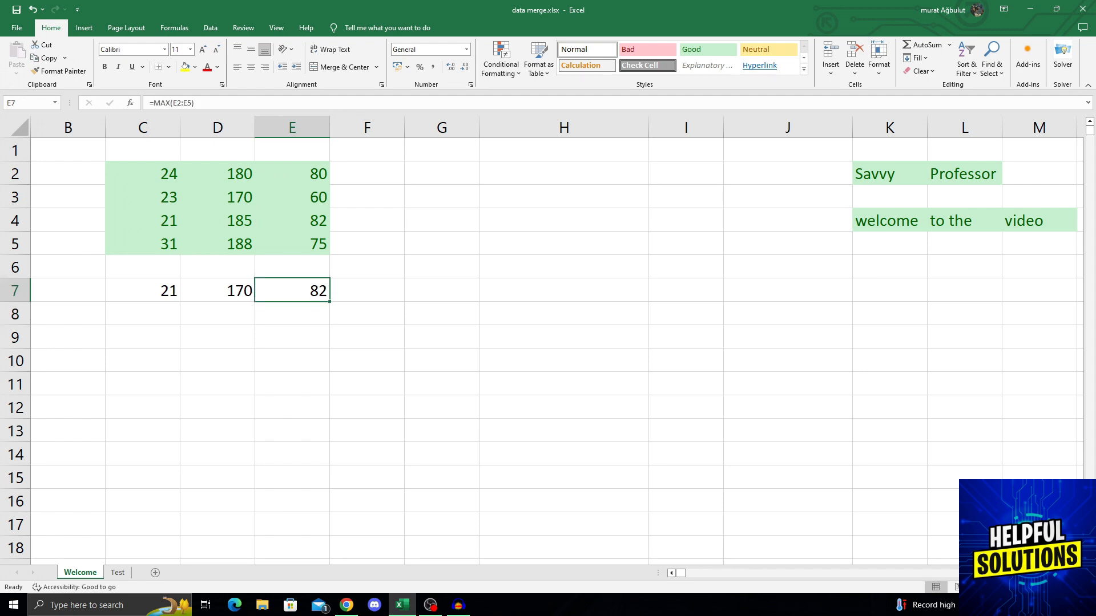
Clear the MIN results from C7 and D7, keeping the MAX formula in E7
{"action": "left_click", "coordinate": [292, 221]}
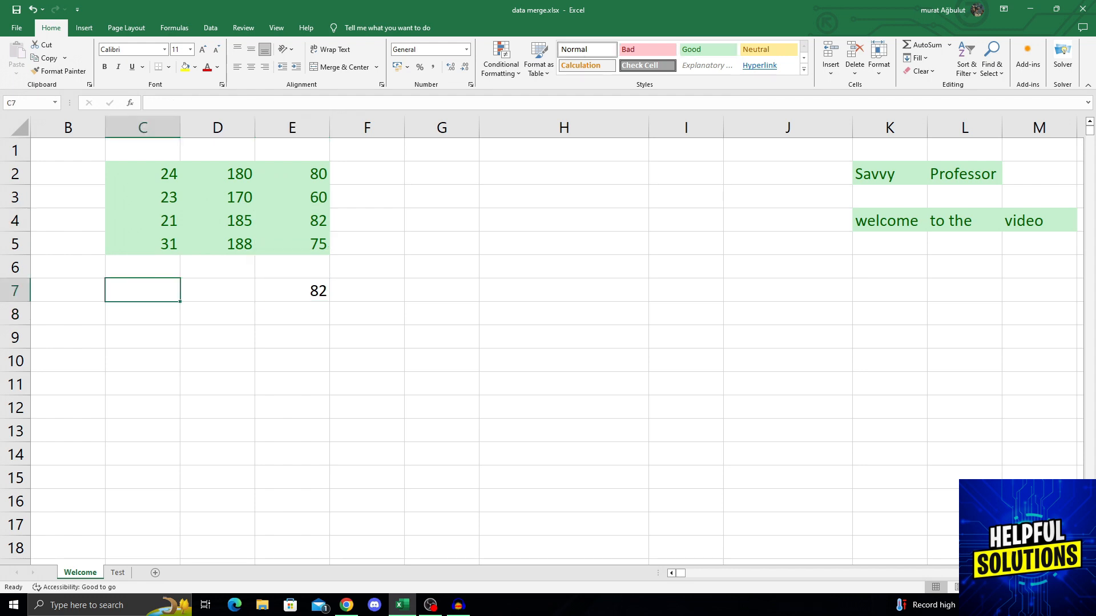
{"action": "left_click", "coordinate": [292, 291]}
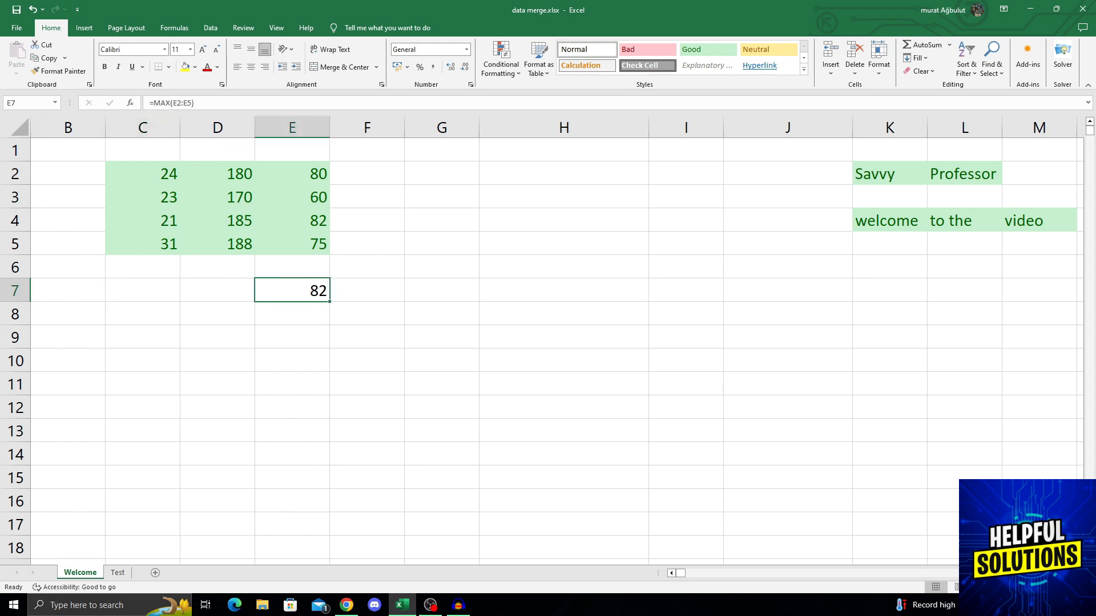
Try to move the =MAX(E2:E5) formula from E7 to C7
{"action": "key", "text": "ctrl+x"}
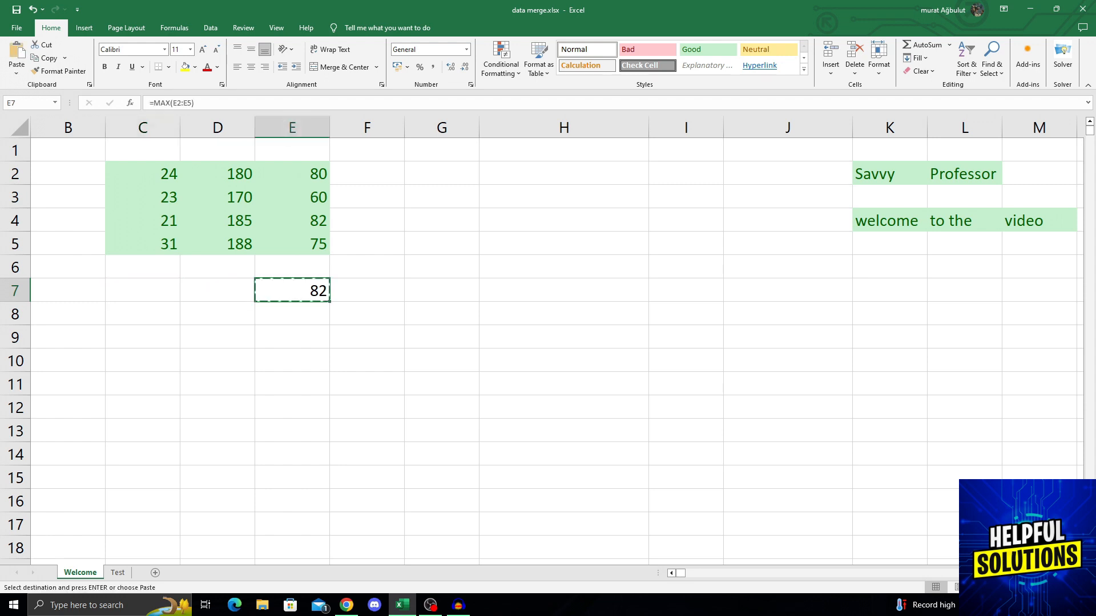
{"action": "left_click", "coordinate": [142, 291]}
{"action": "key", "text": "ctrl+v"}
Change the function in E7 from MAX to AVERAGE so the formula reads =AVERAGE(E2:E5)
{"action": "key", "text": "F2"}
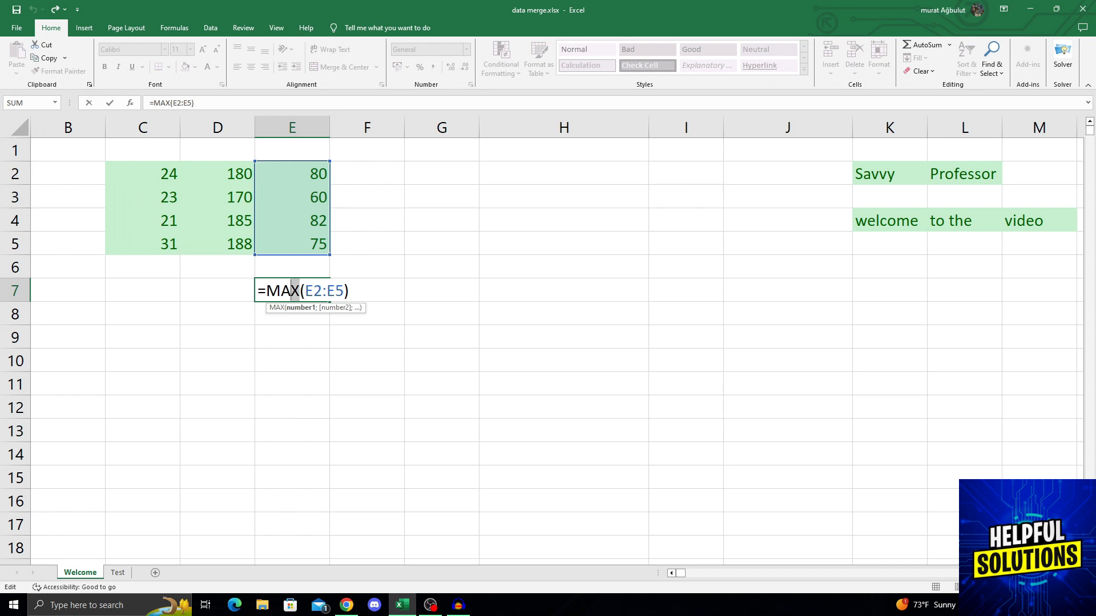
{"action": "key", "text": "shift+Left"}
{"action": "key", "text": "shift+Left"}
{"action": "type", "text": "AVERA"}
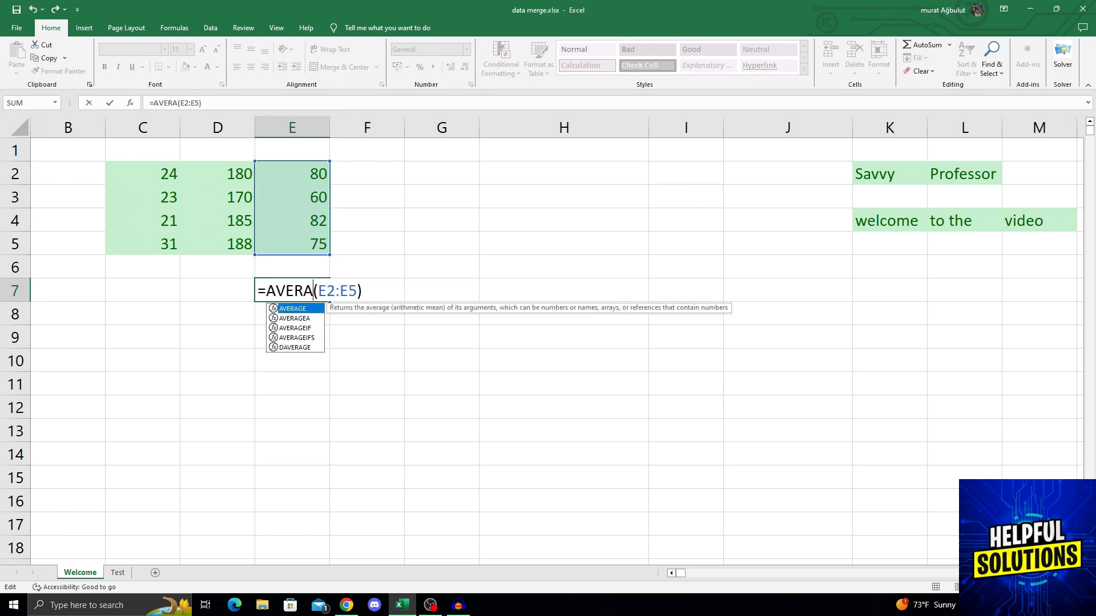
{"action": "type", "text": "GE"}
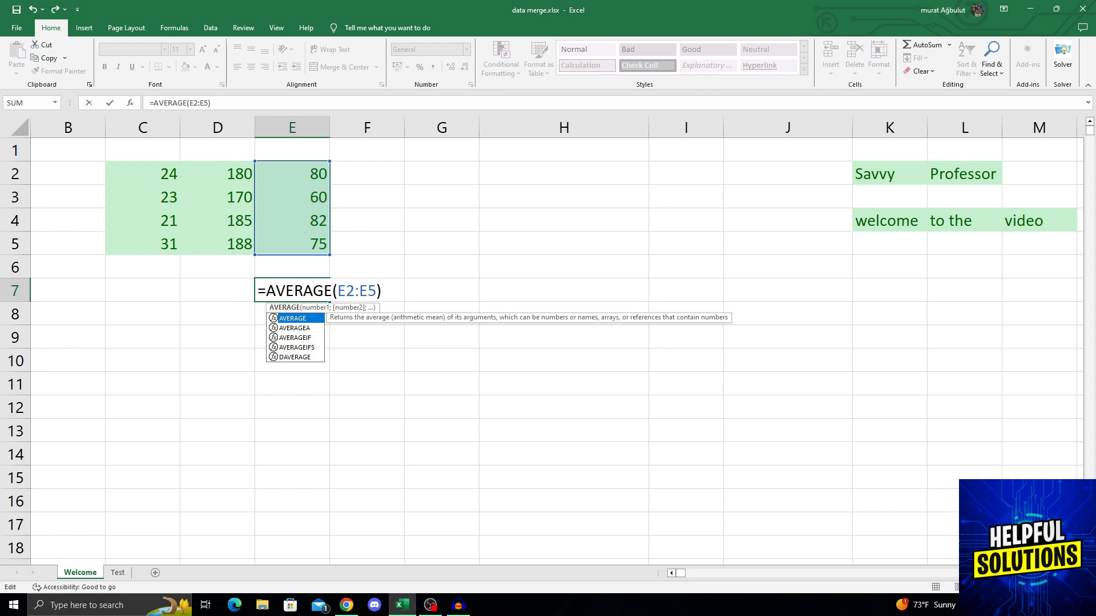
{"action": "key", "text": "Return"}
Check the average in E7 against the selected values in E2:E5
{"action": "left_click", "coordinate": [293, 291]}
{"action": "left_click_drag", "start_coordinate": [293, 174], "coordinate": [292, 245]}
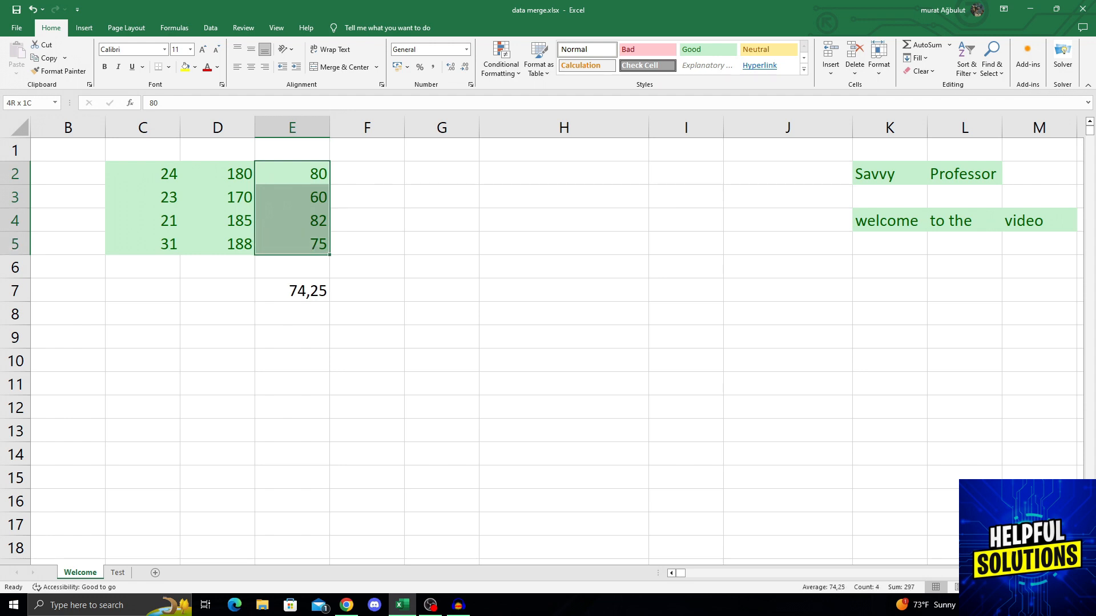
{"action": "left_click_drag", "start_coordinate": [292, 244], "coordinate": [292, 244]}
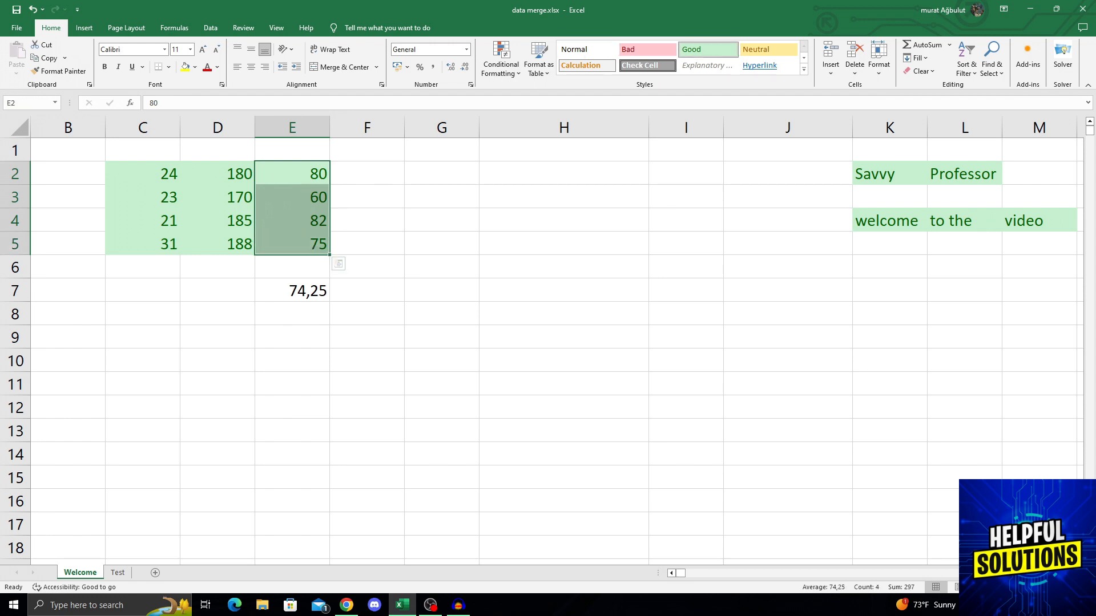
Start a formula in D7 and look through the suggested functions beginning with A
{"action": "left_click", "coordinate": [217, 290]}
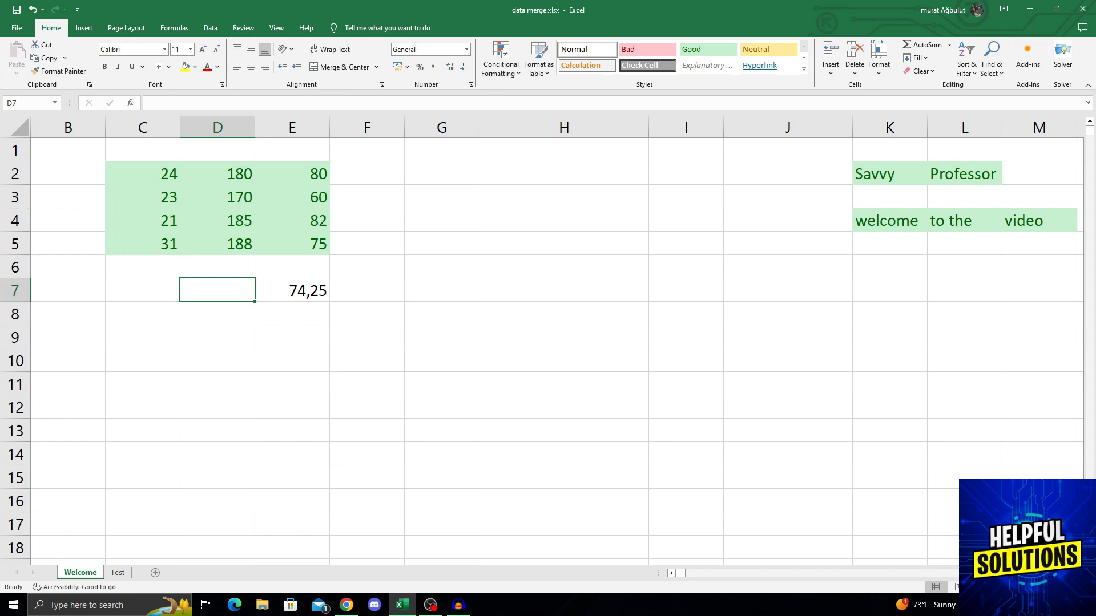
{"action": "double_click", "coordinate": [217, 290]}
{"action": "type", "text": "?"}
{"action": "key", "text": "BackSpace"}
{"action": "type", "text": "="}
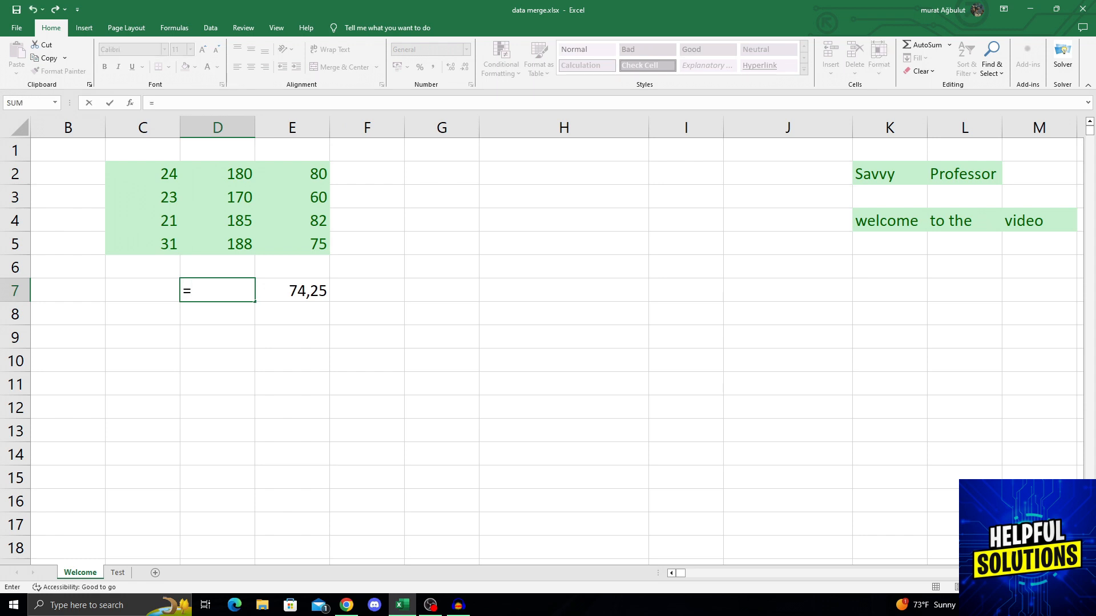
{"action": "type", "text": "A"}
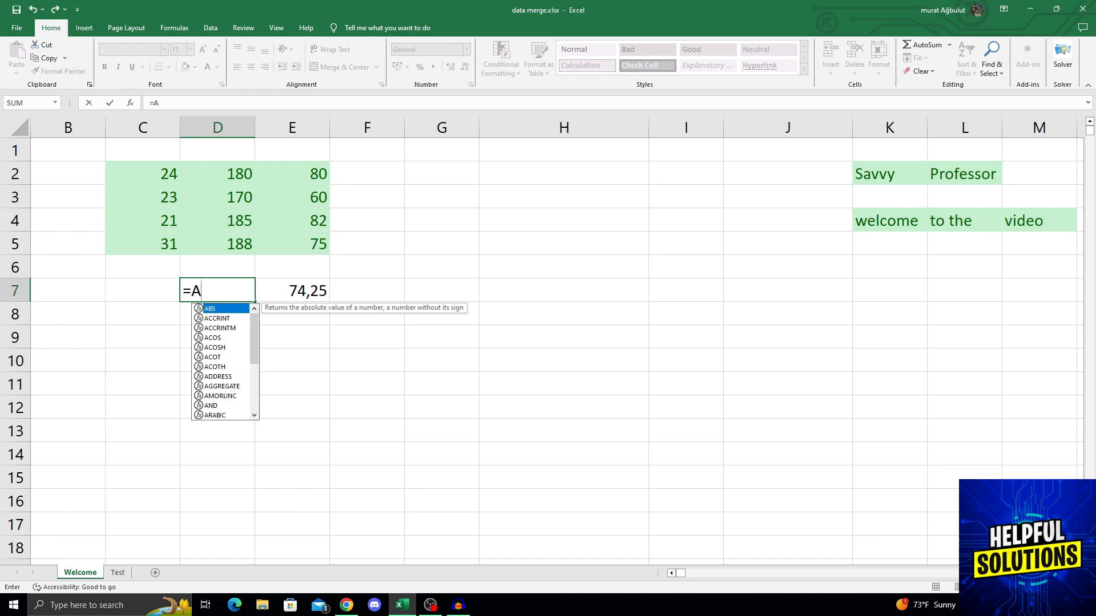
{"action": "scroll", "coordinate": [225, 362], "scroll_direction": "down", "scroll_amount": 4}
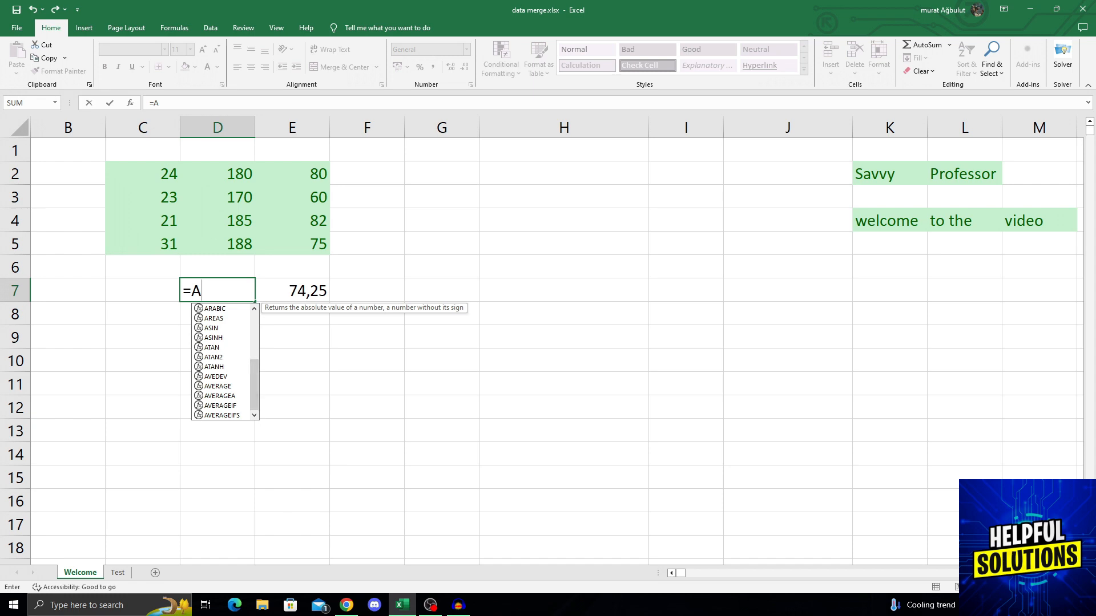
{"action": "left_click_drag", "start_coordinate": [255, 385], "coordinate": [255, 338]}
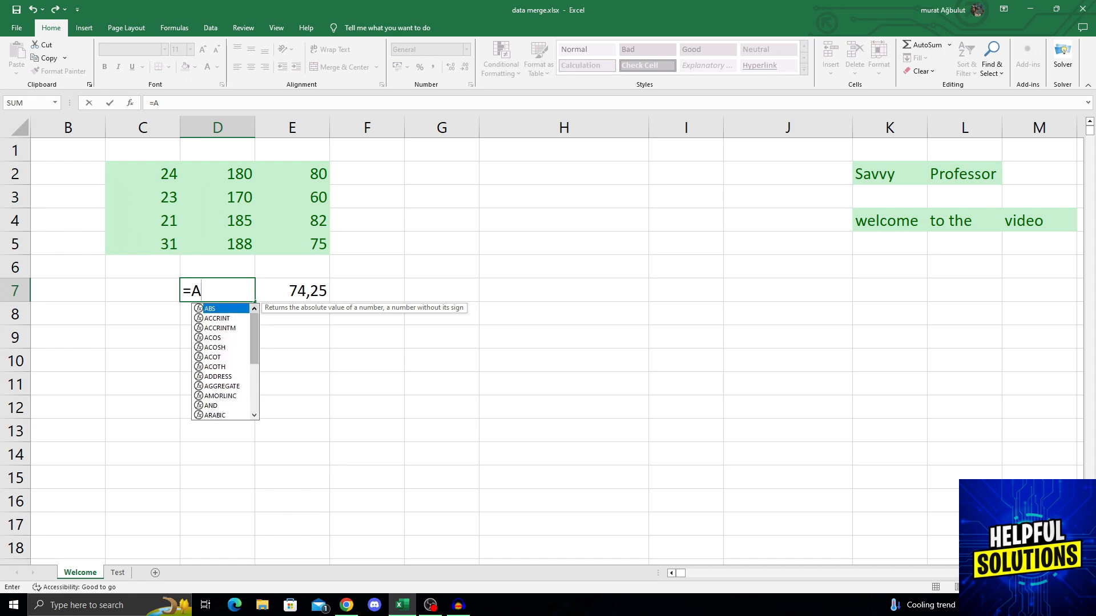
Look through the suggested functions beginning with C for the D7 formula, and commit the cell entry
{"action": "key", "text": "BackSpace"}
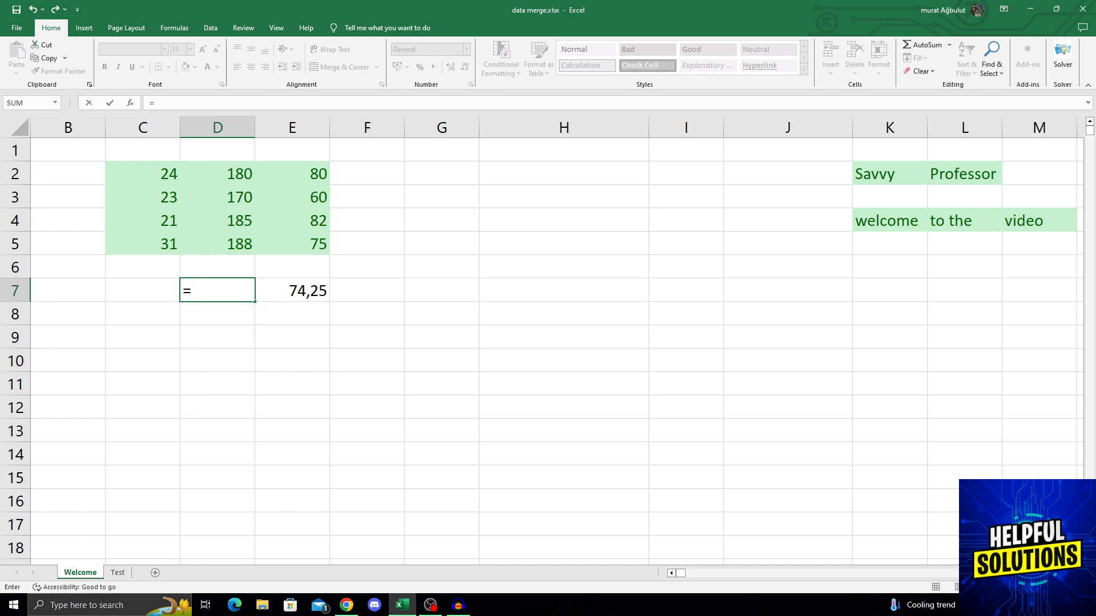
{"action": "type", "text": "C"}
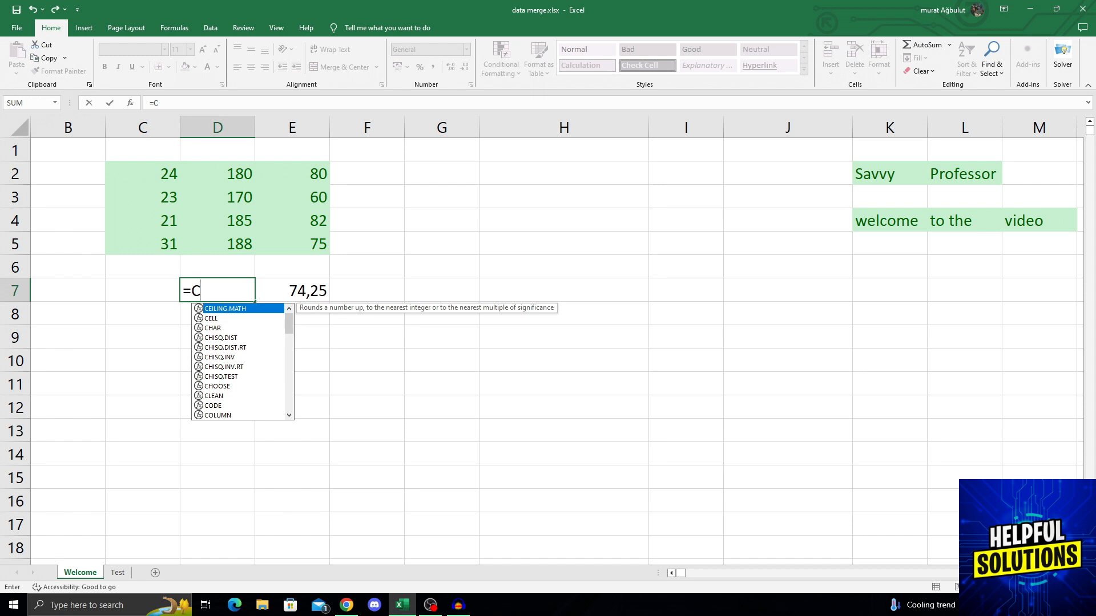
{"action": "left_click_drag", "start_coordinate": [289, 324], "coordinate": [289, 357]}
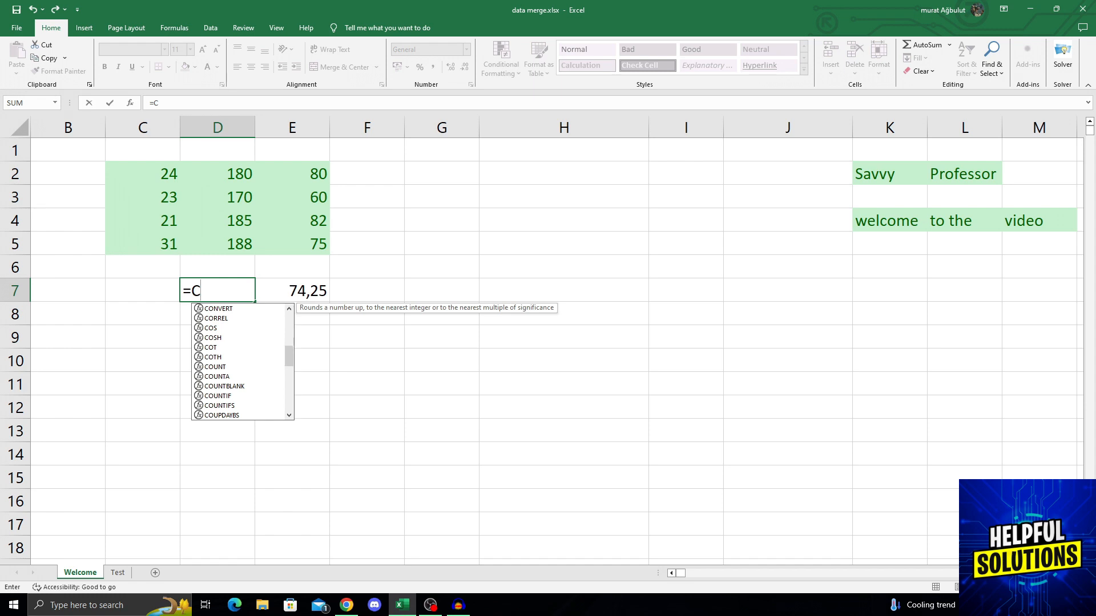
{"action": "key", "text": "Return"}
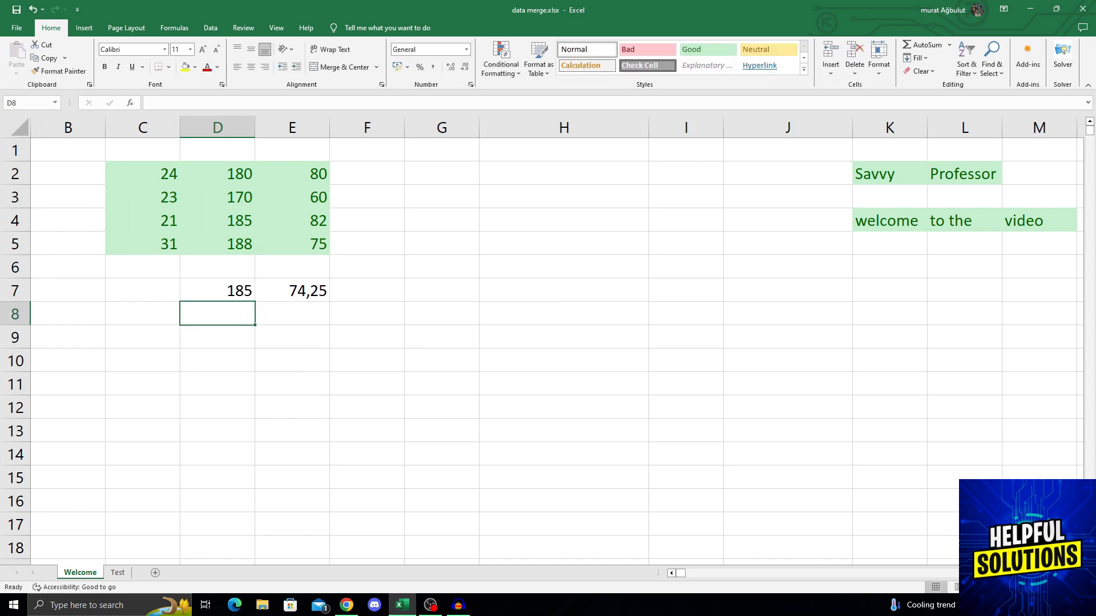